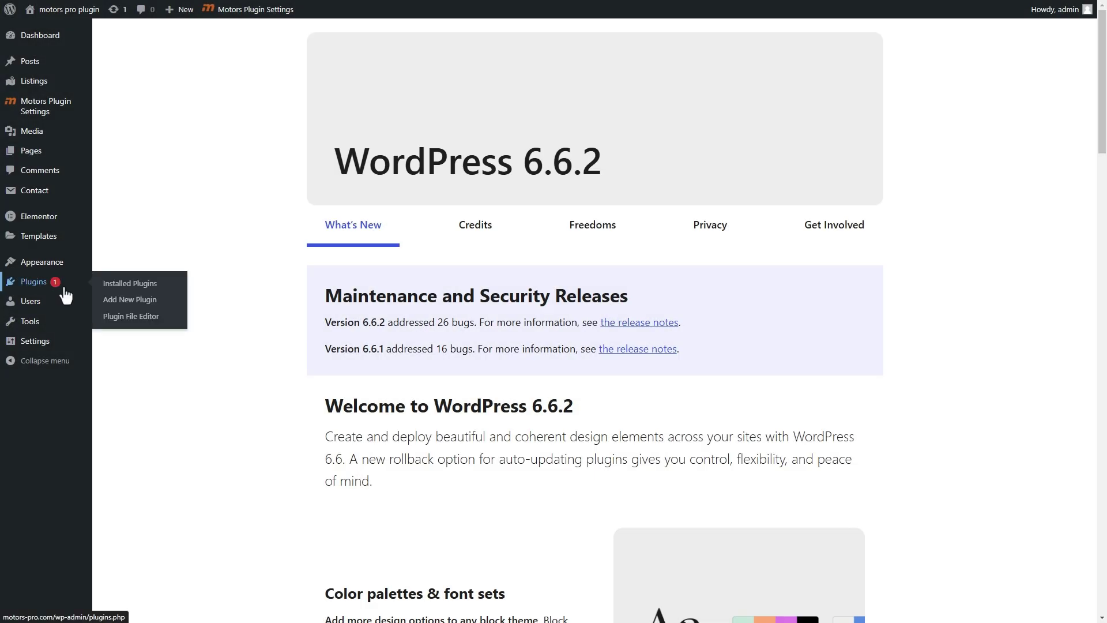
# From Installed Plugins, update Motors – Car Dealer, Classifieds & Listing to version 1.4.26
pyautogui.click(133, 288)
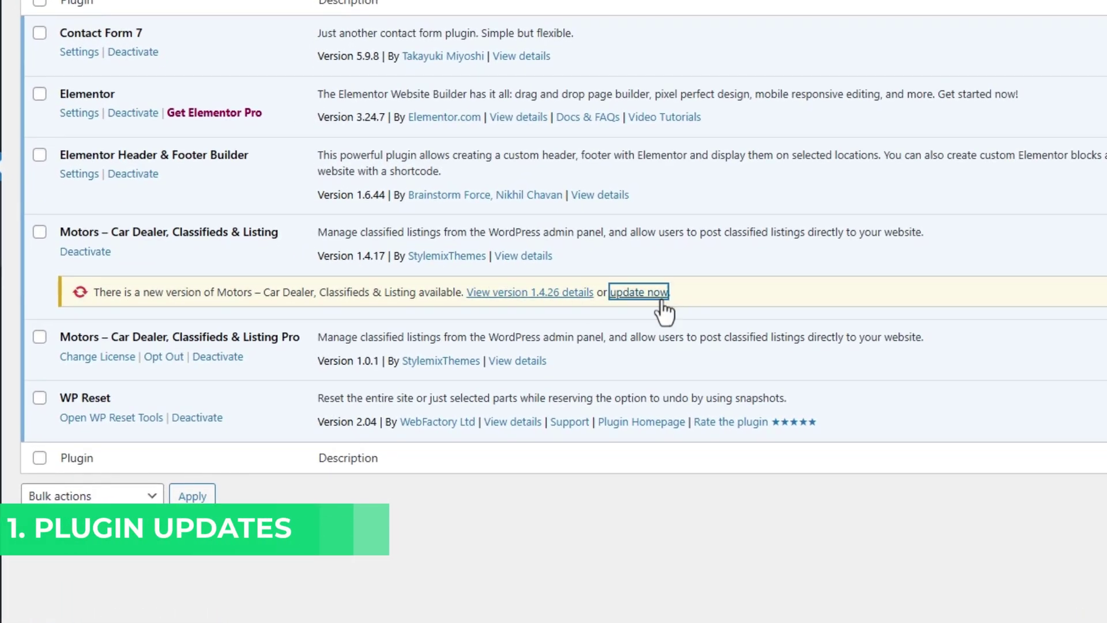
pyautogui.click(651, 294)
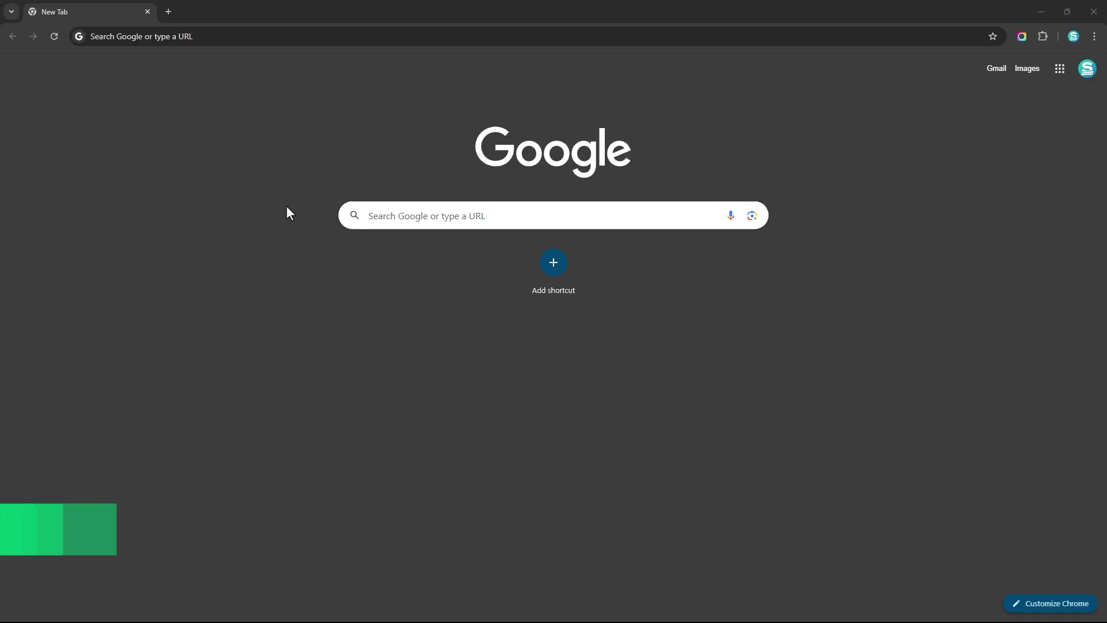
# Load the Motors documentation in a new tab, view Email Template Manager, and open Ask or Search
pyautogui.click(321, 44)
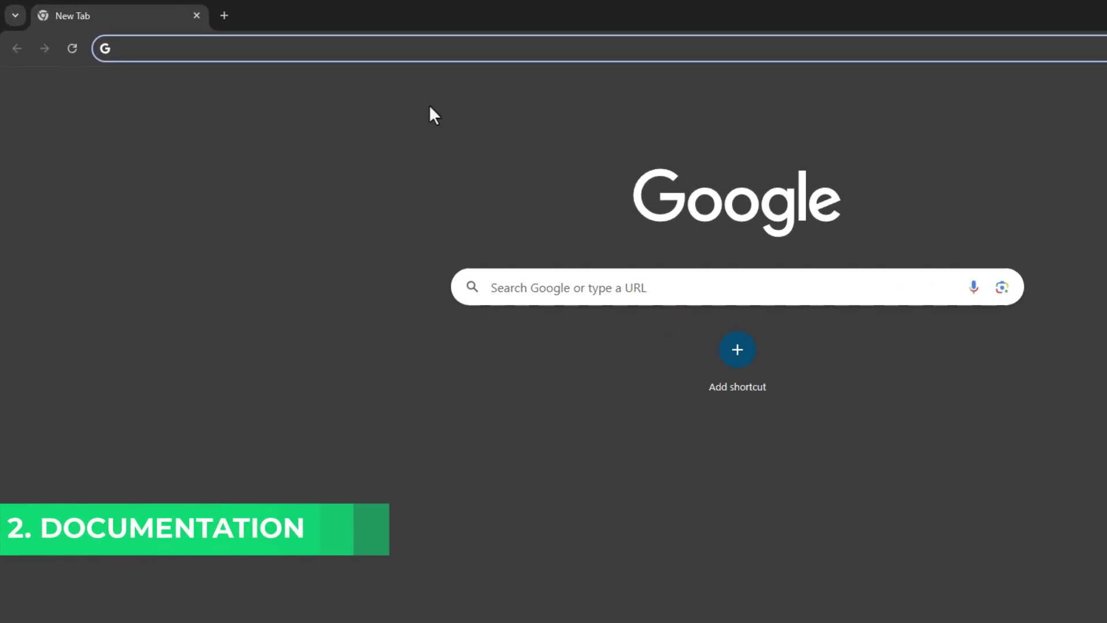
pyautogui.write('doc')
pyautogui.press('Right')
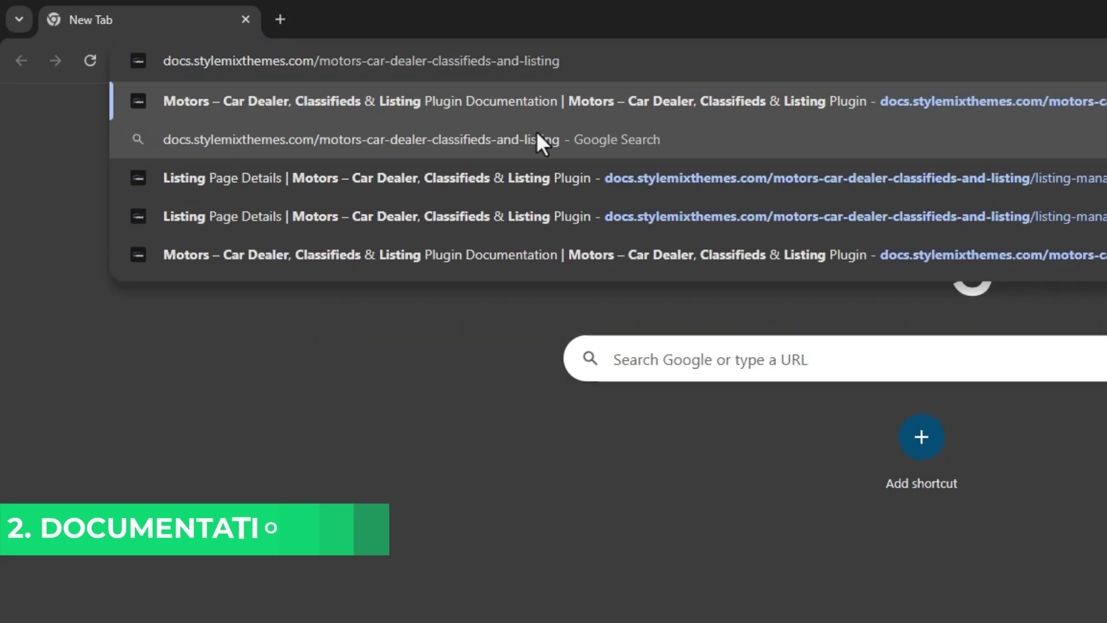
pyautogui.press('Return')
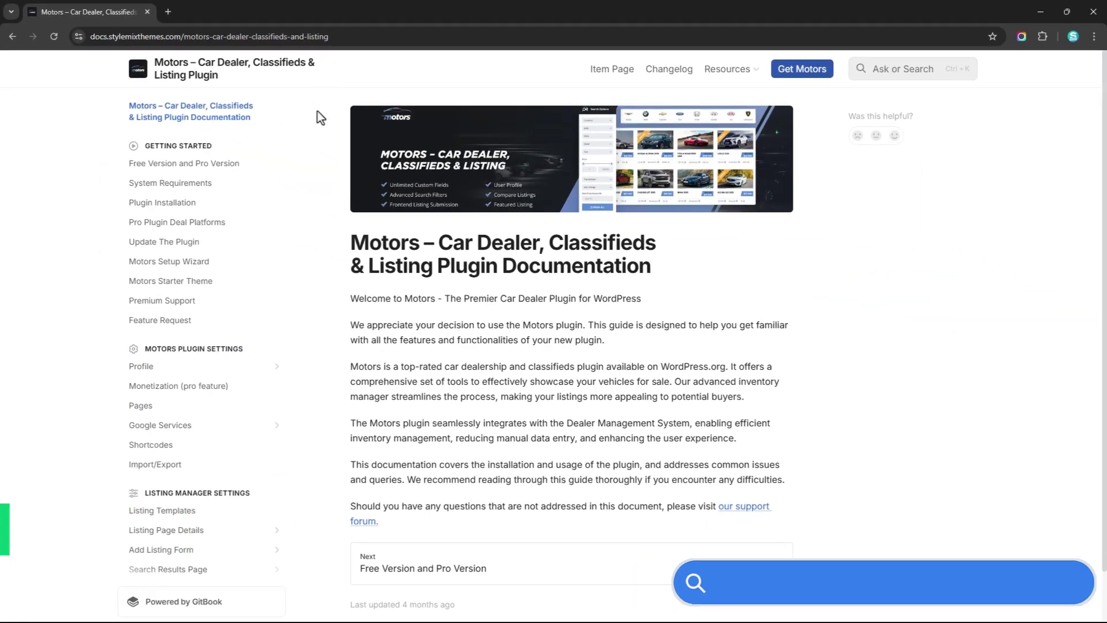
pyautogui.scroll(-2, 311, 158)
pyautogui.scroll(-4, 228, 277)
pyautogui.scroll(-3, 231, 278)
pyautogui.click(217, 242)
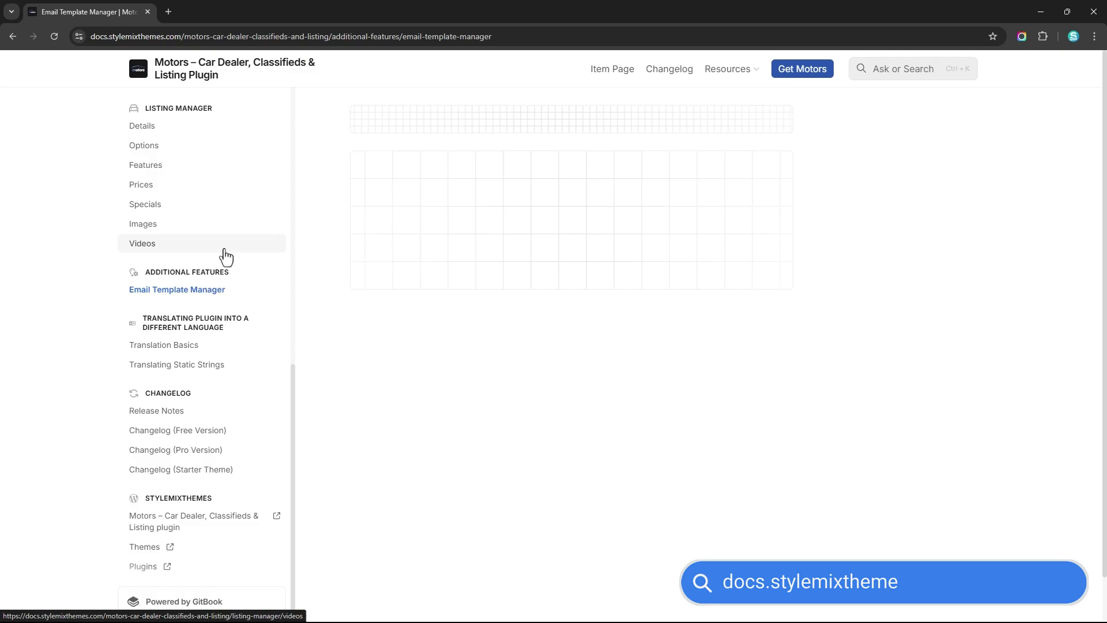
pyautogui.scroll(-3, 779, 346)
pyautogui.scroll(-5, 817, 365)
pyautogui.scroll(-5, 817, 365)
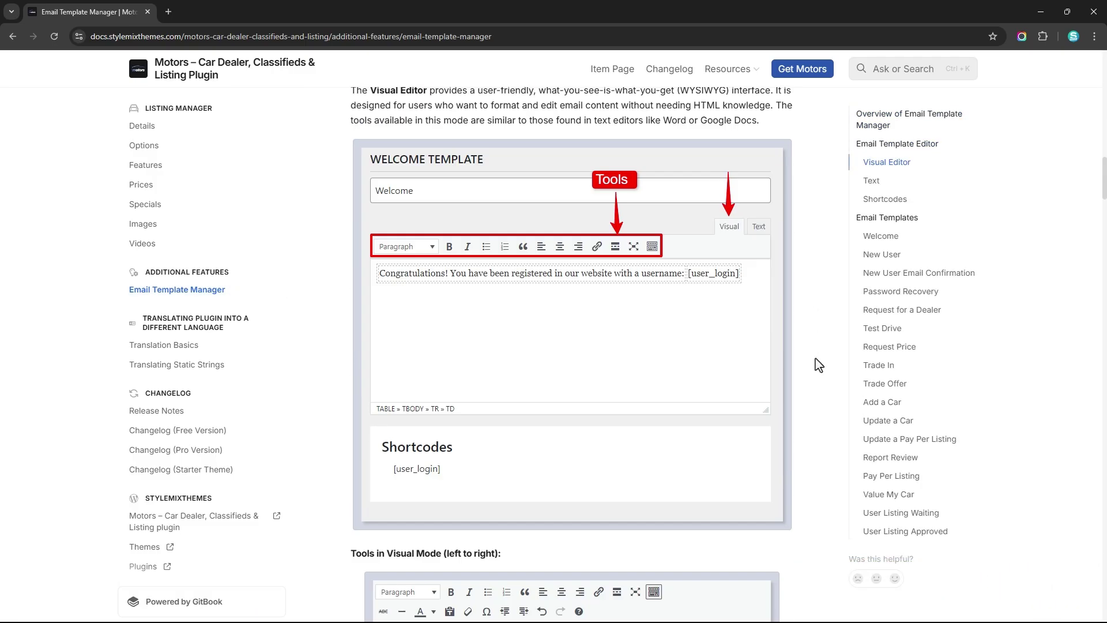
pyautogui.scroll(-5, 817, 364)
pyautogui.scroll(-5, 817, 364)
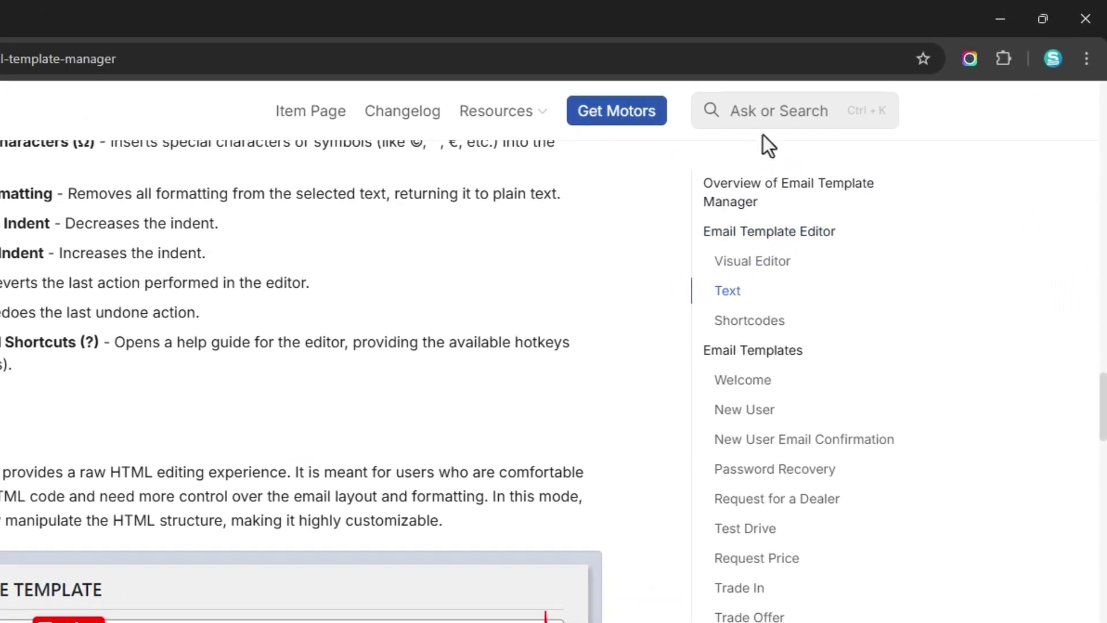
pyautogui.click(765, 117)
pyautogui.write('How to add certifie')
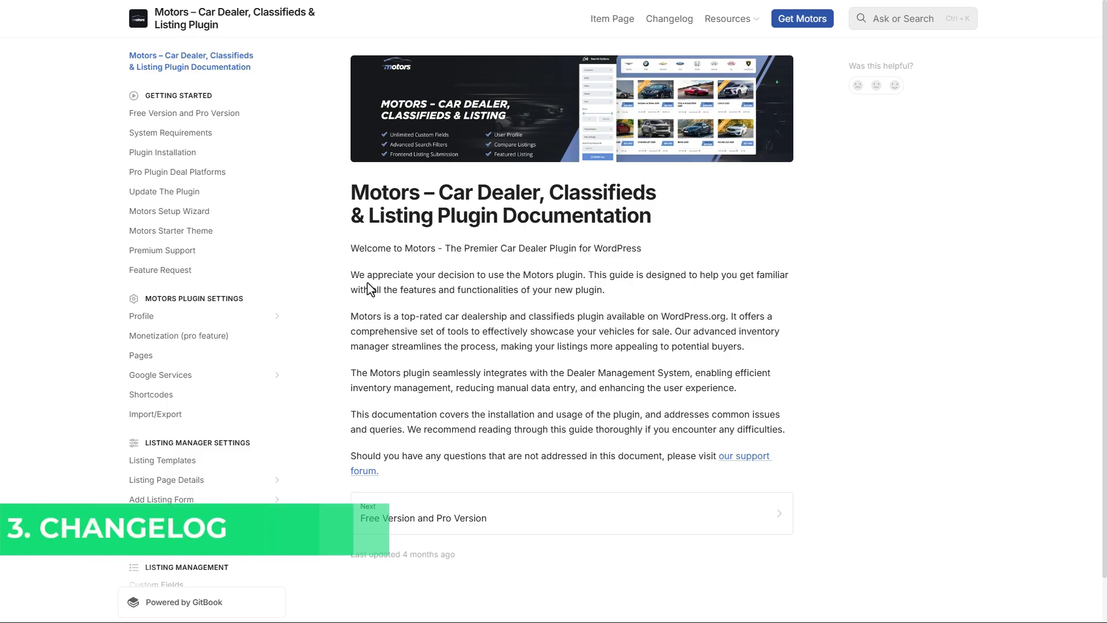
pyautogui.scroll(-3, 245, 279)
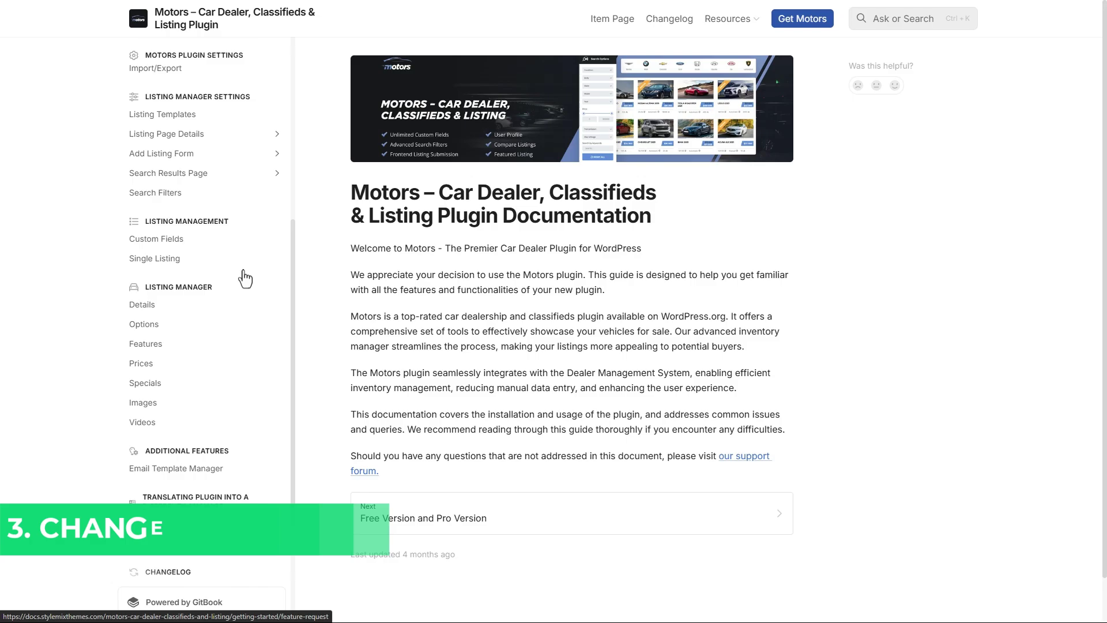
pyautogui.scroll(-3, 245, 279)
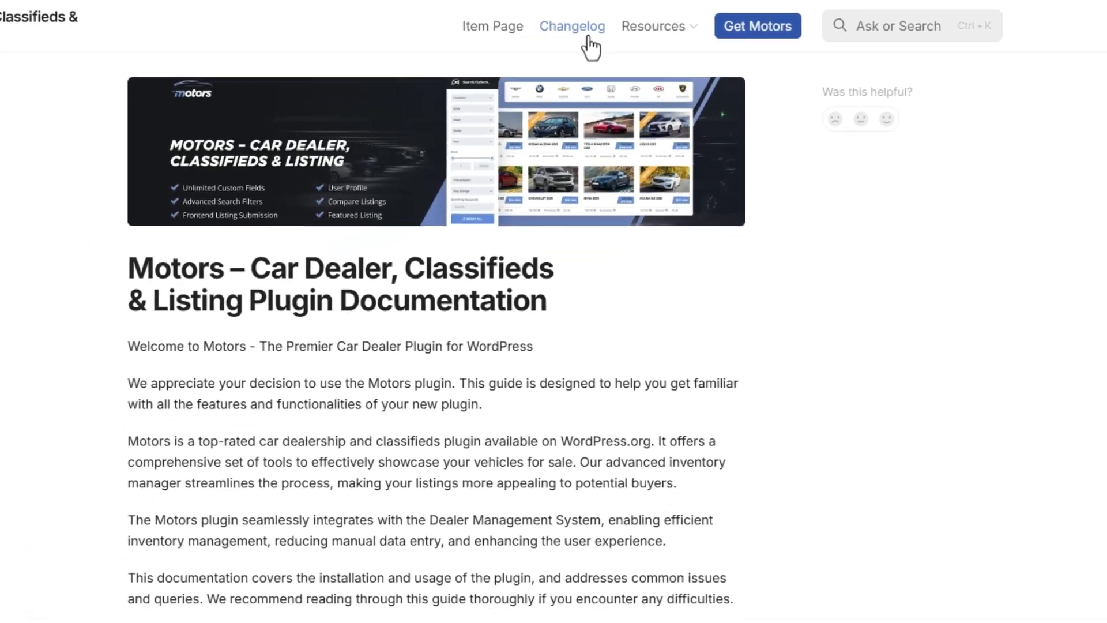
# Go to the Changelog (Free Version) page via the documentation's release notes
pyautogui.click(529, 39)
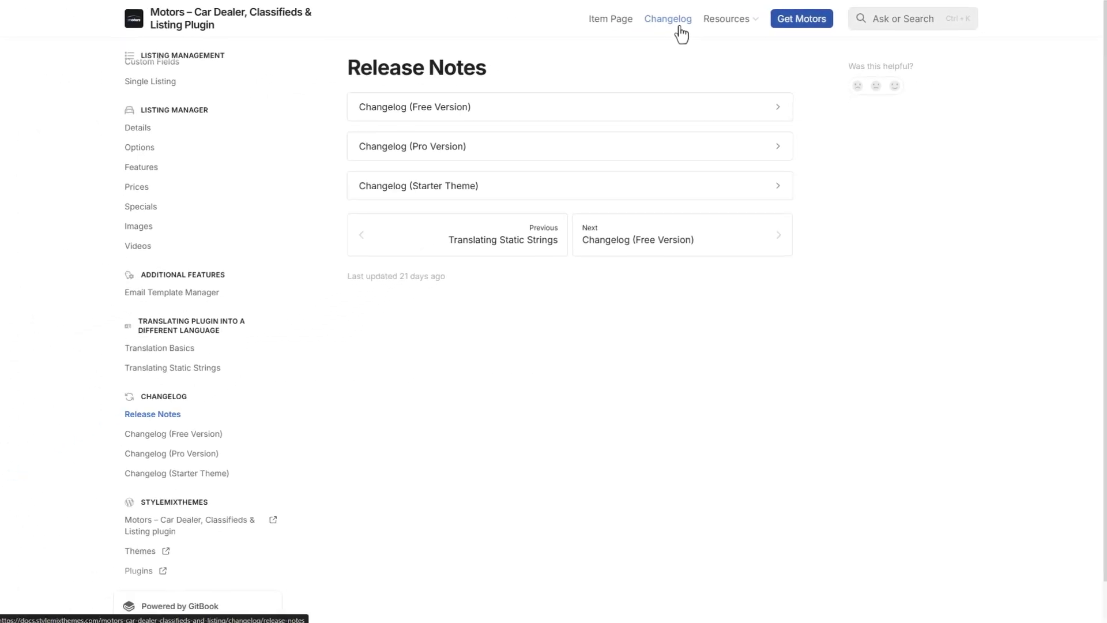
pyautogui.click(651, 119)
pyautogui.scroll(-3, 652, 128)
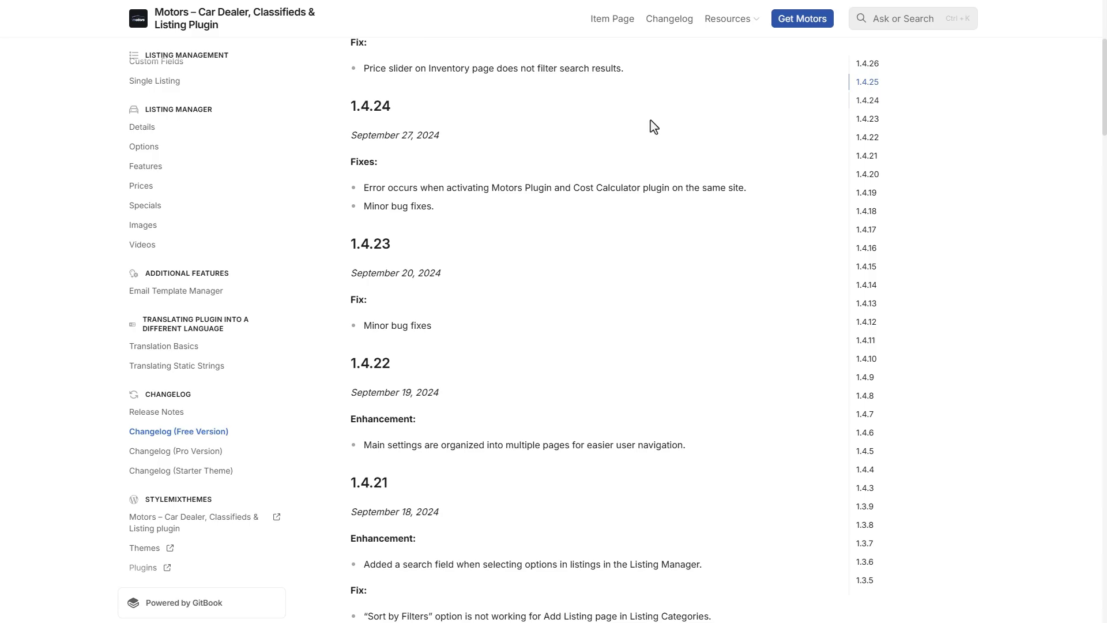
pyautogui.scroll(-1, 653, 128)
pyautogui.scroll(-2, 653, 129)
pyautogui.scroll(-1, 653, 127)
pyautogui.scroll(-4, 653, 127)
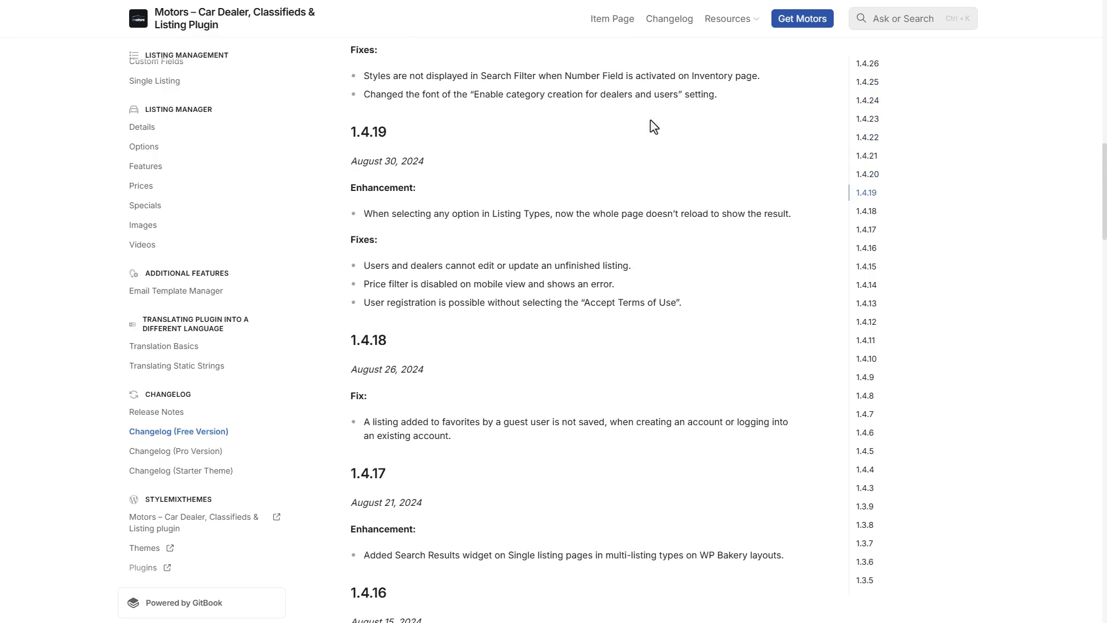
pyautogui.scroll(-1, 653, 127)
pyautogui.scroll(-3, 653, 126)
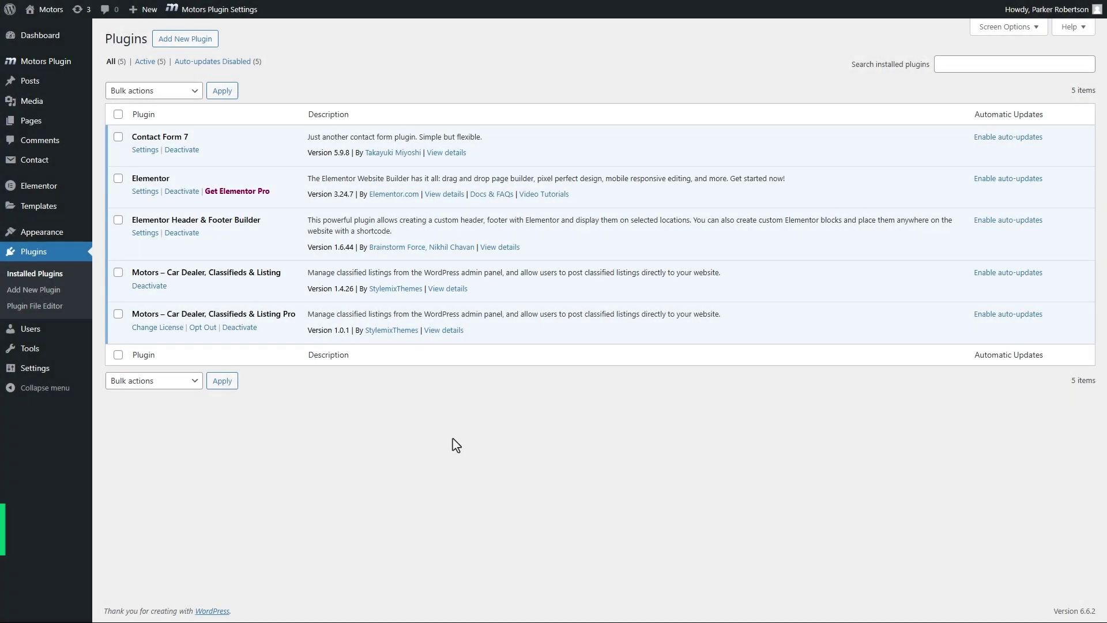
# Bulk-deactivate Contact Form 7 and Elementor Header & Footer Builder, then activate Motors Starter Theme
pyautogui.click(119, 221)
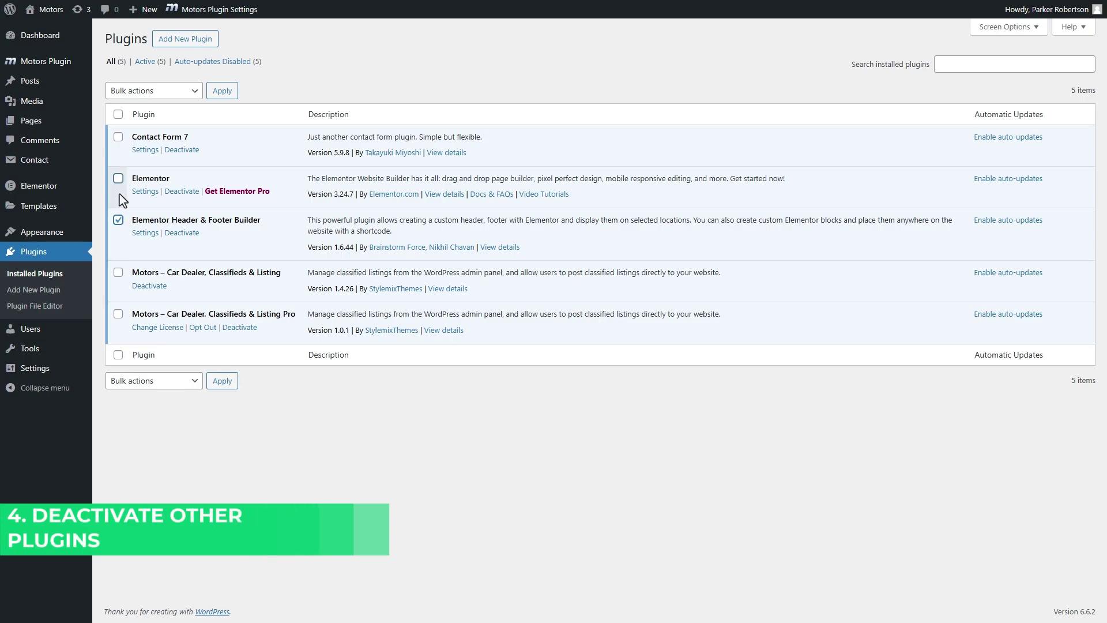
pyautogui.click(118, 137)
pyautogui.click(131, 90)
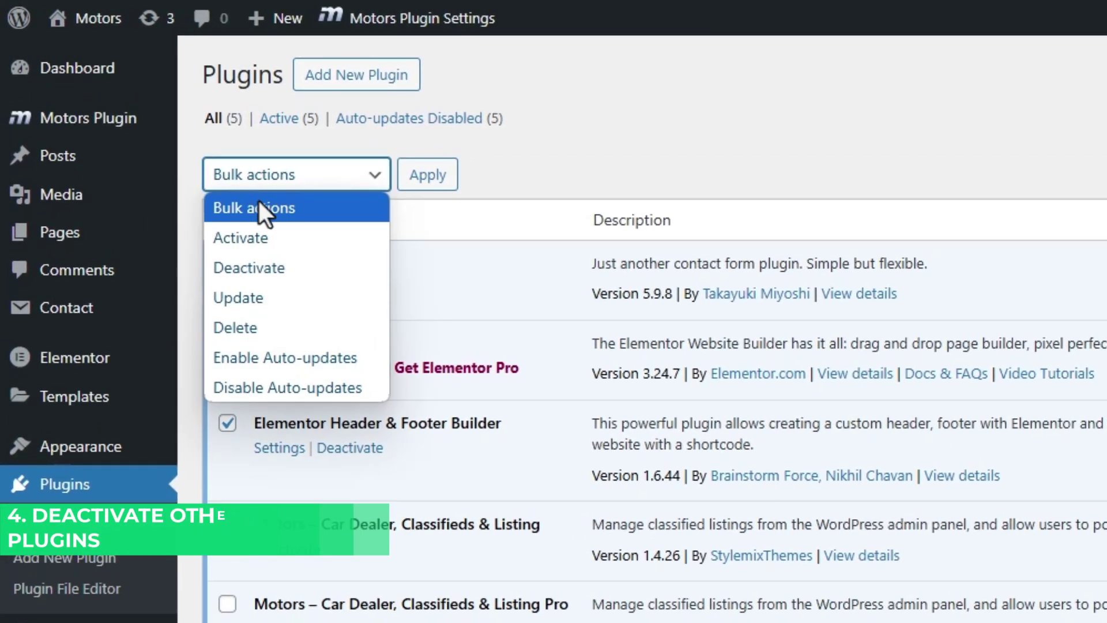
pyautogui.click(242, 266)
pyautogui.click(426, 175)
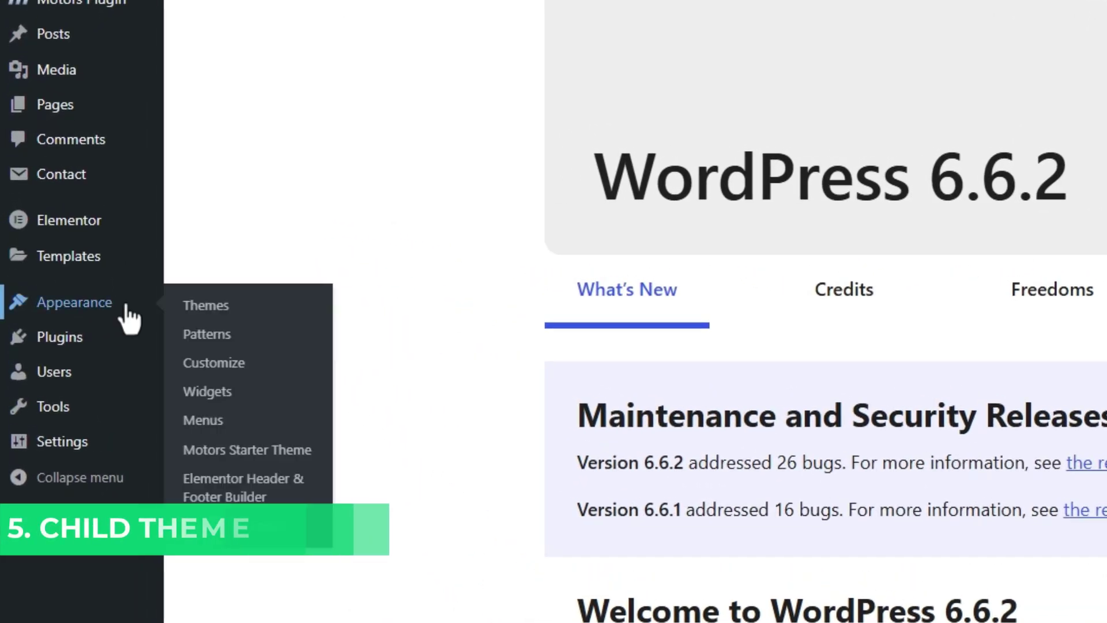
pyautogui.click(252, 310)
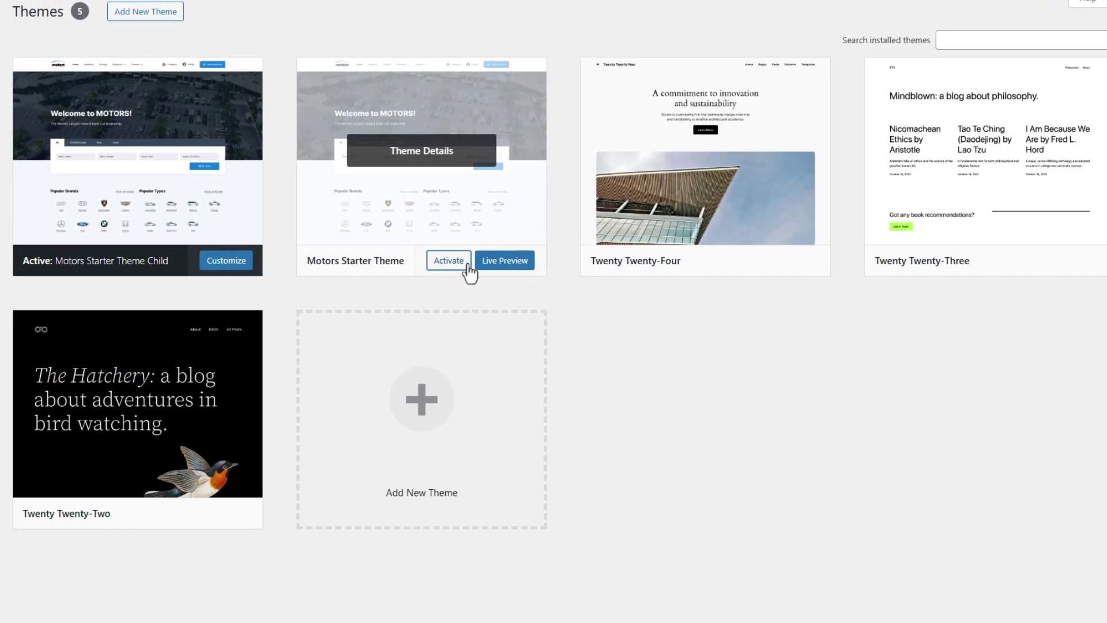
pyautogui.click(467, 268)
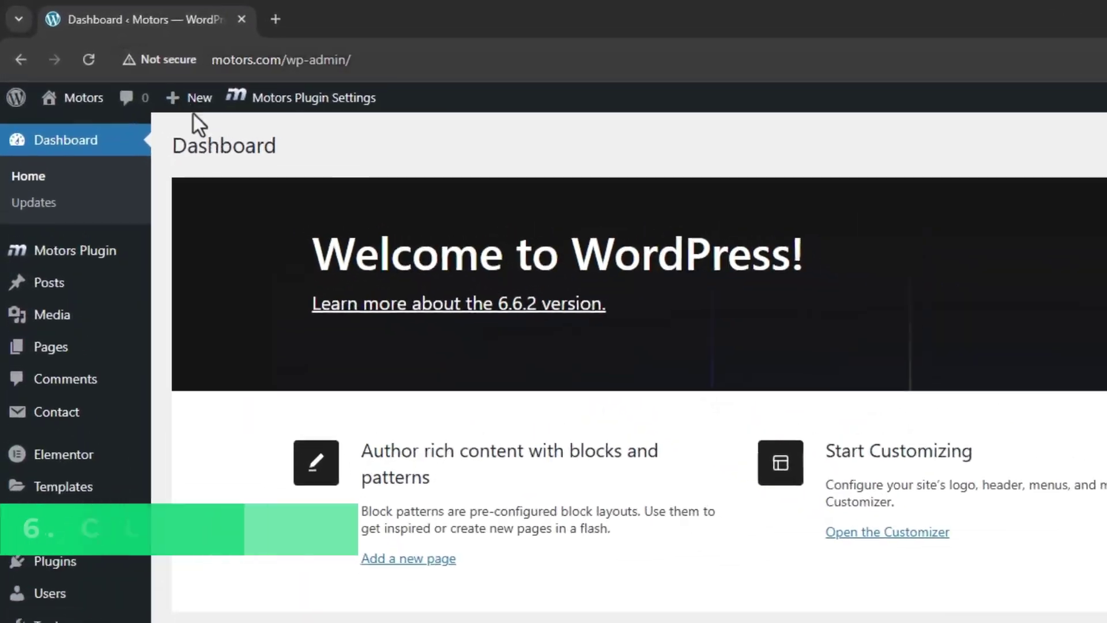
# Delete the stored site data for motors.com and reload the page
pyautogui.click(169, 63)
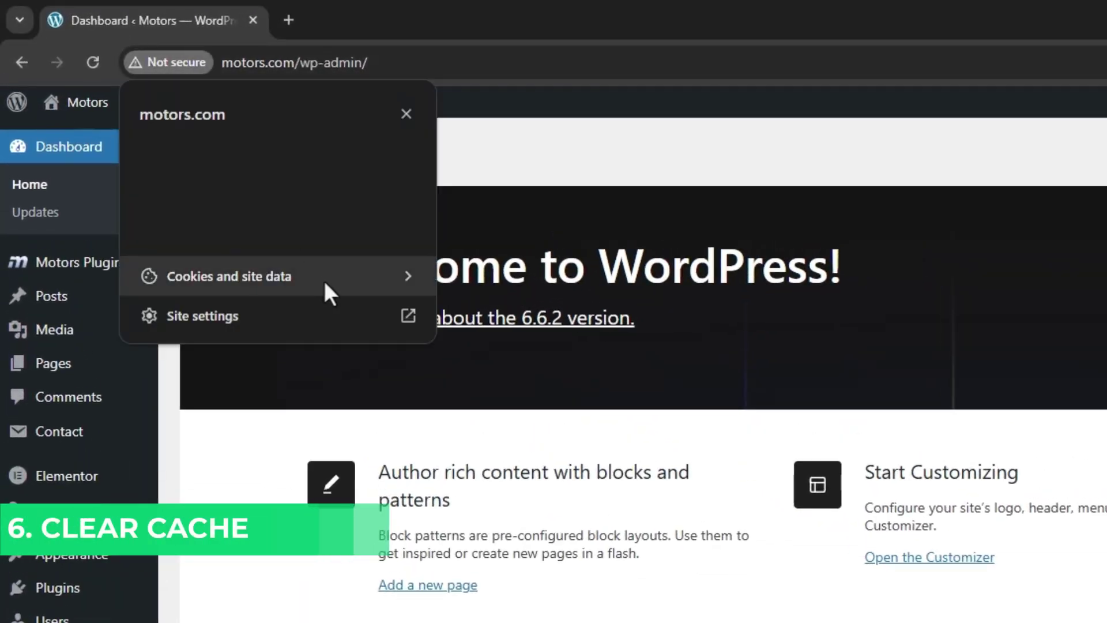
pyautogui.click(324, 277)
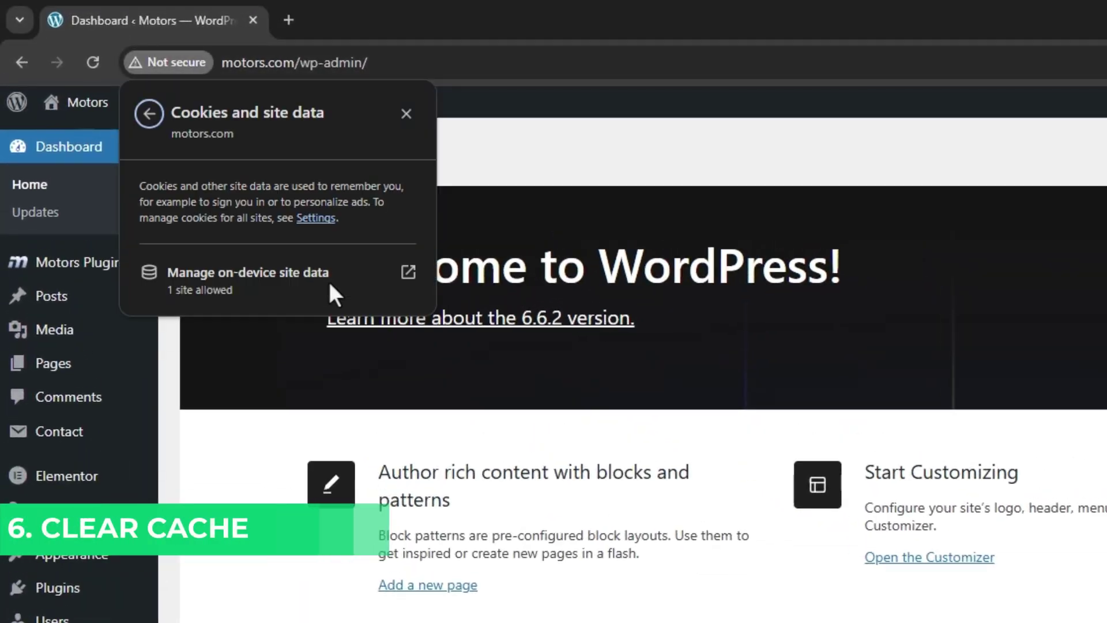
pyautogui.click(245, 281)
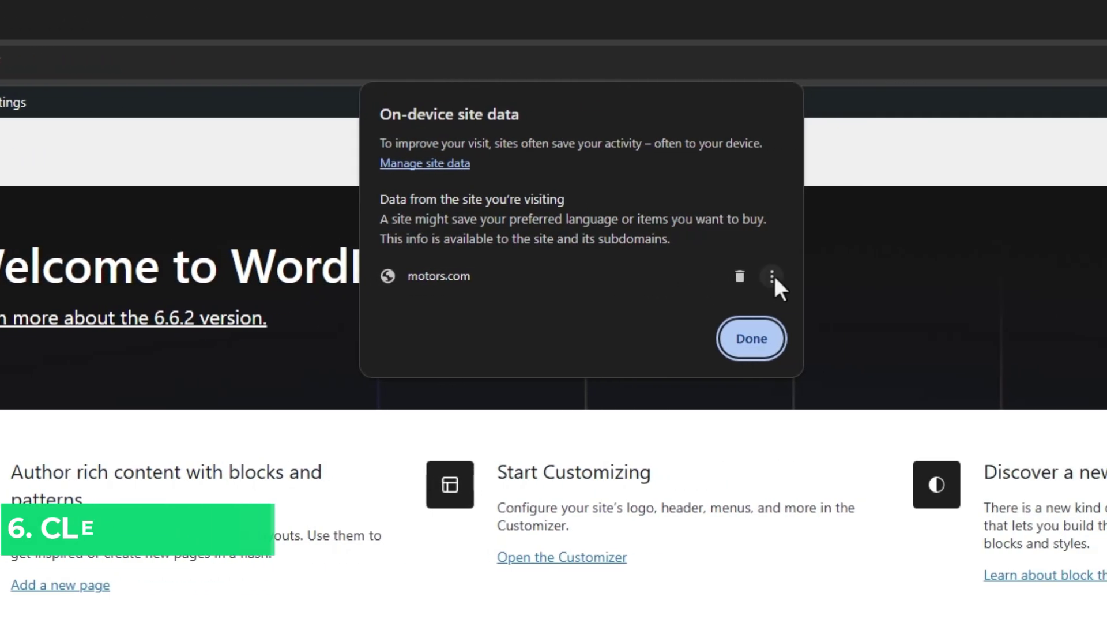
pyautogui.click(745, 274)
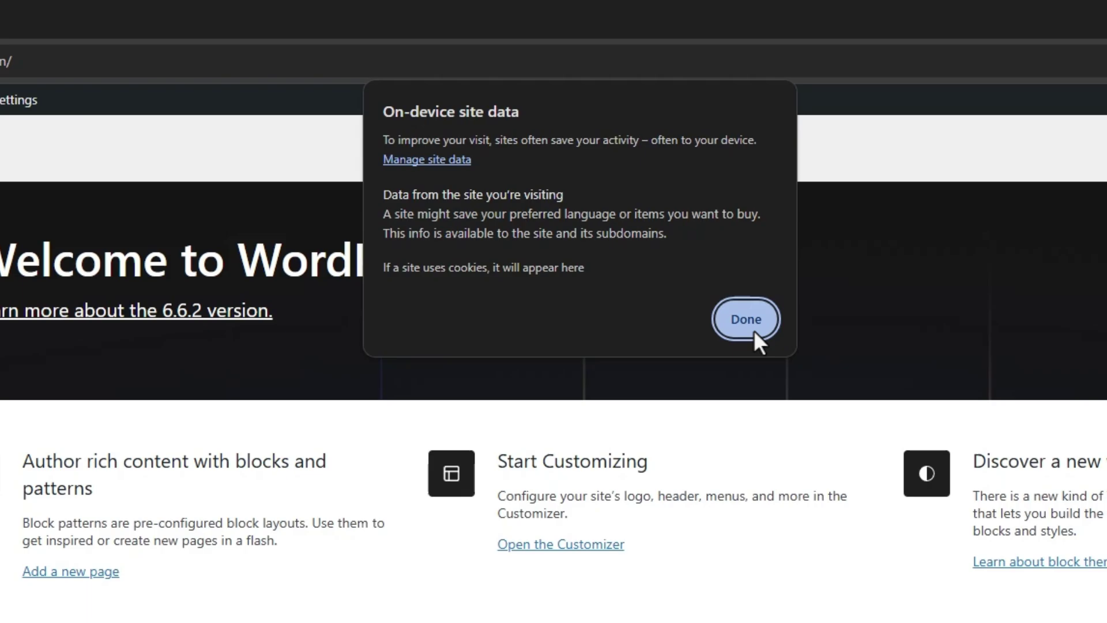
pyautogui.click(751, 327)
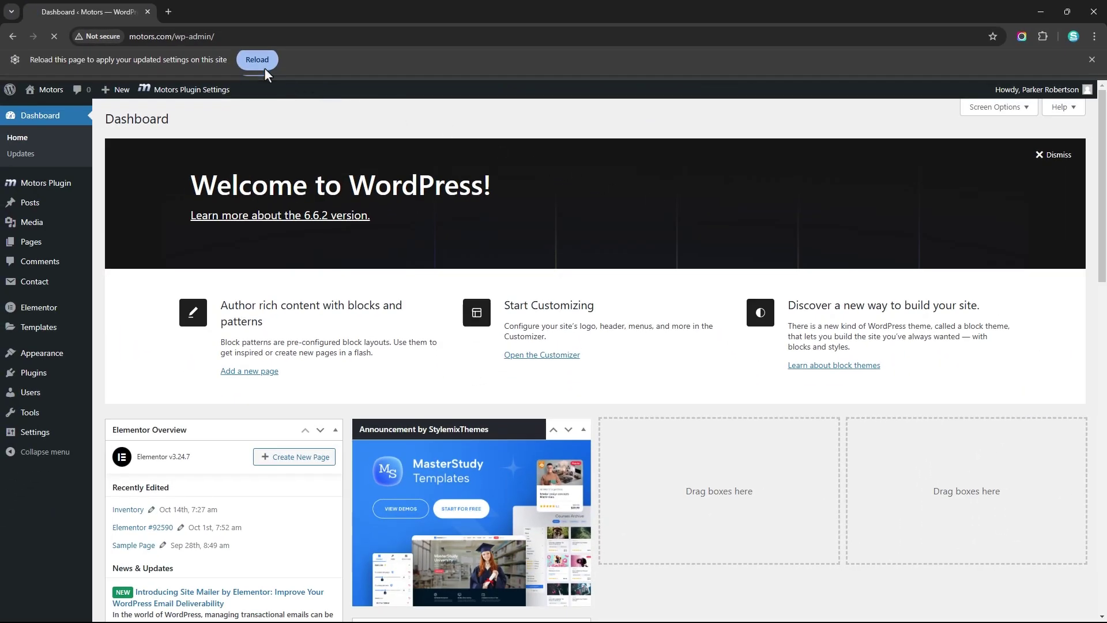
pyautogui.click(260, 67)
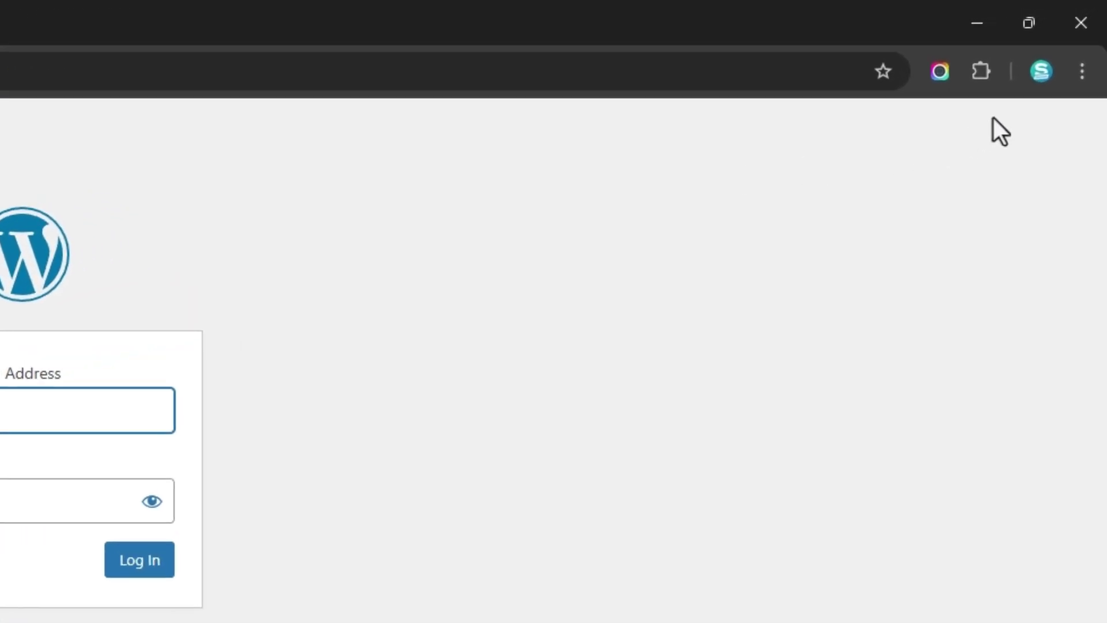
# Delete browsing data for All time using Chrome's advanced deletion options
pyautogui.click(1085, 61)
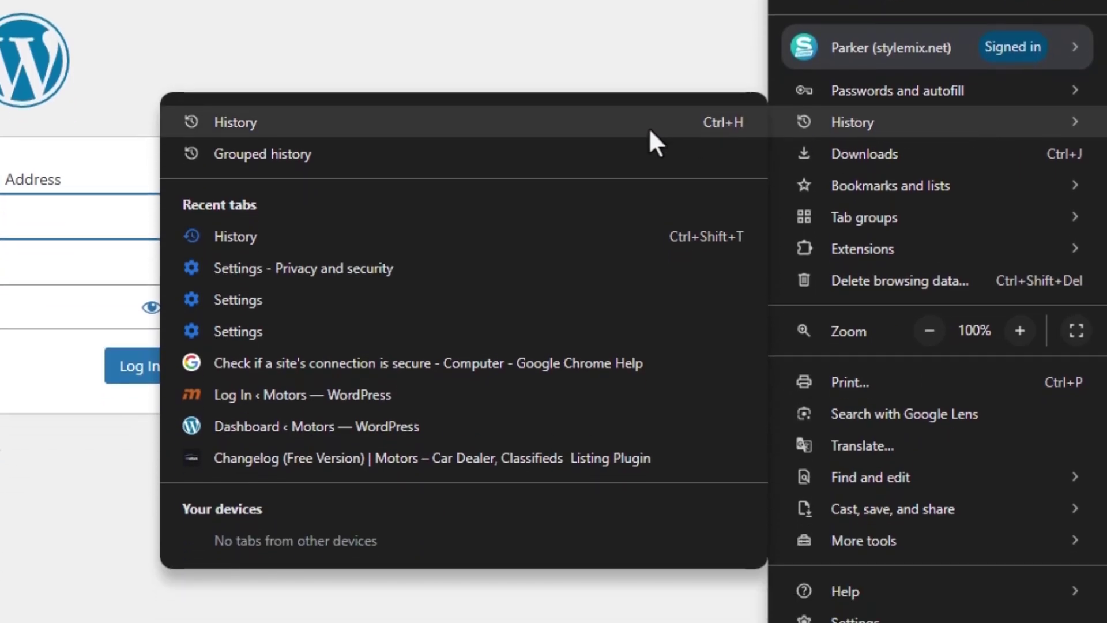
pyautogui.click(649, 141)
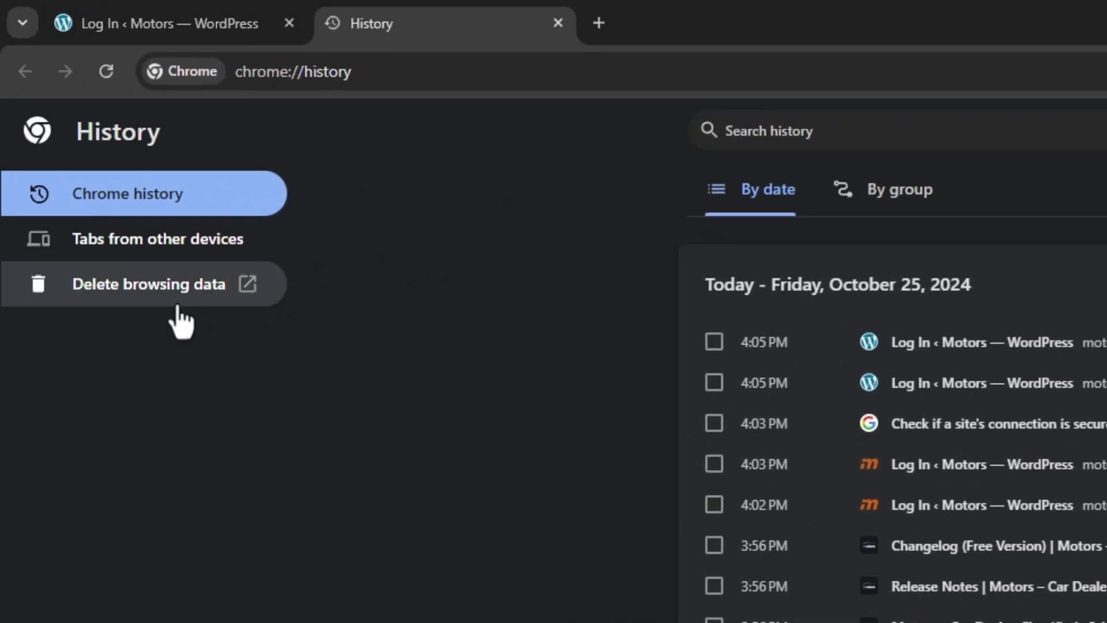
pyautogui.click(178, 299)
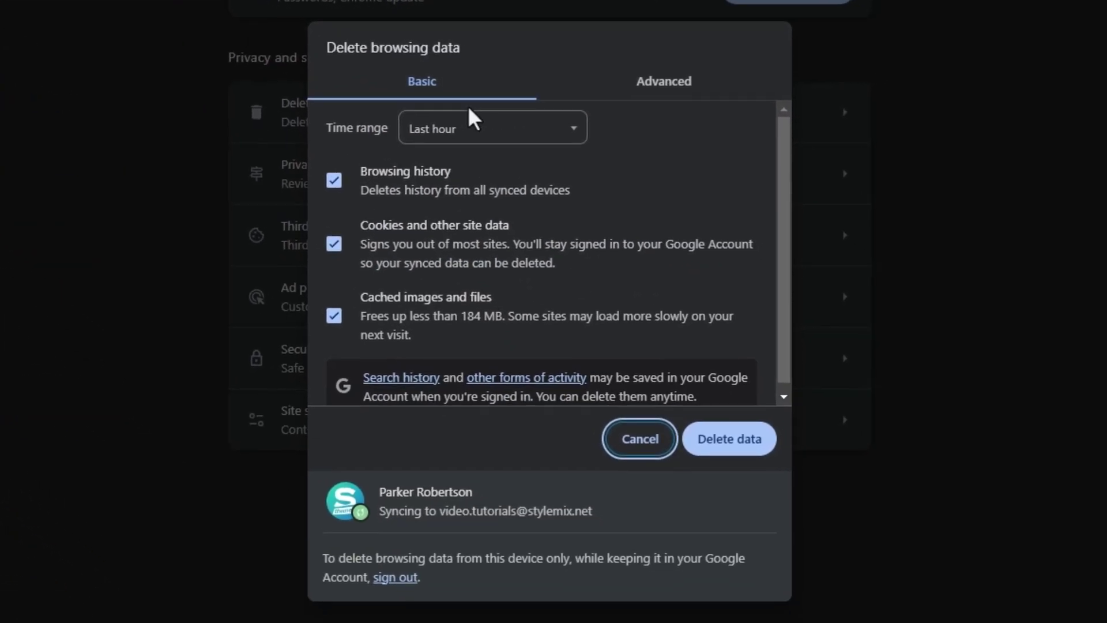
pyautogui.click(666, 84)
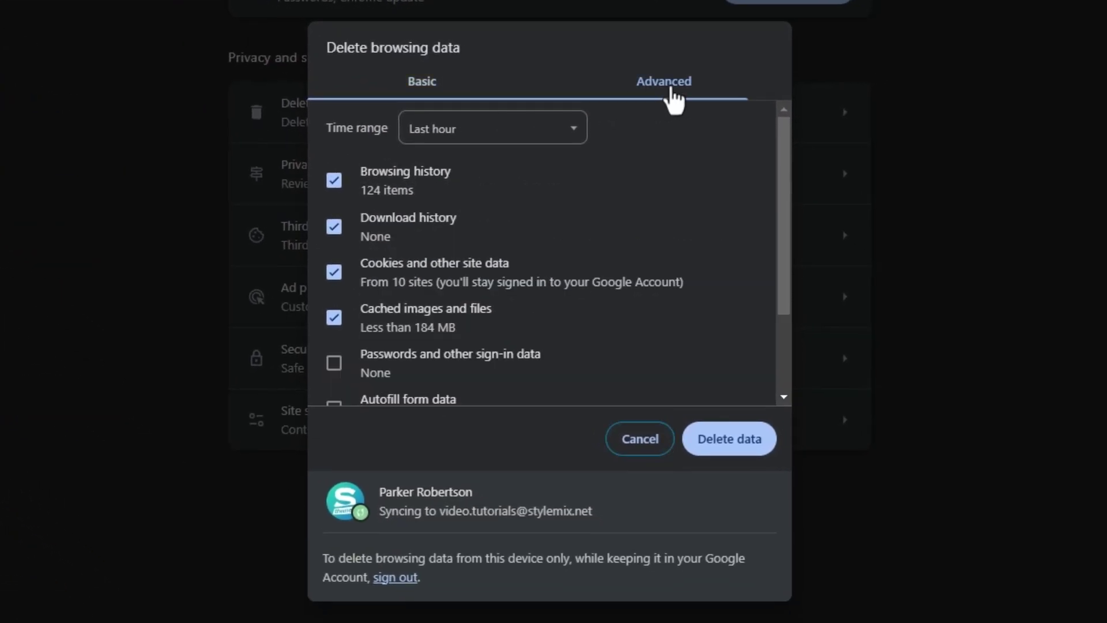
pyautogui.click(458, 130)
pyautogui.click(500, 251)
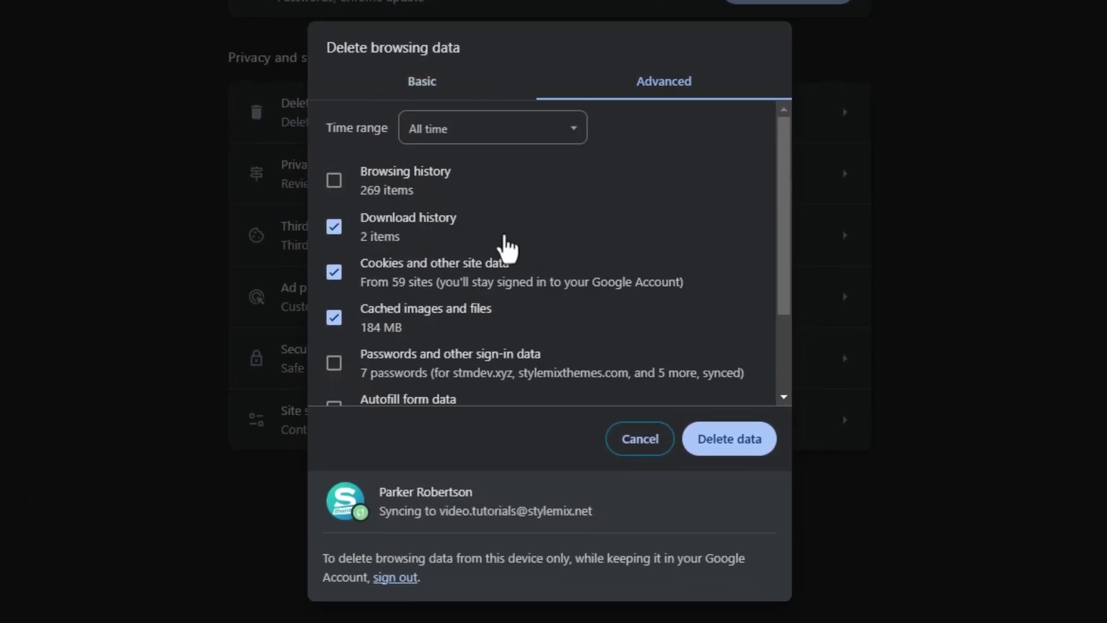
pyautogui.scroll(-3, 507, 248)
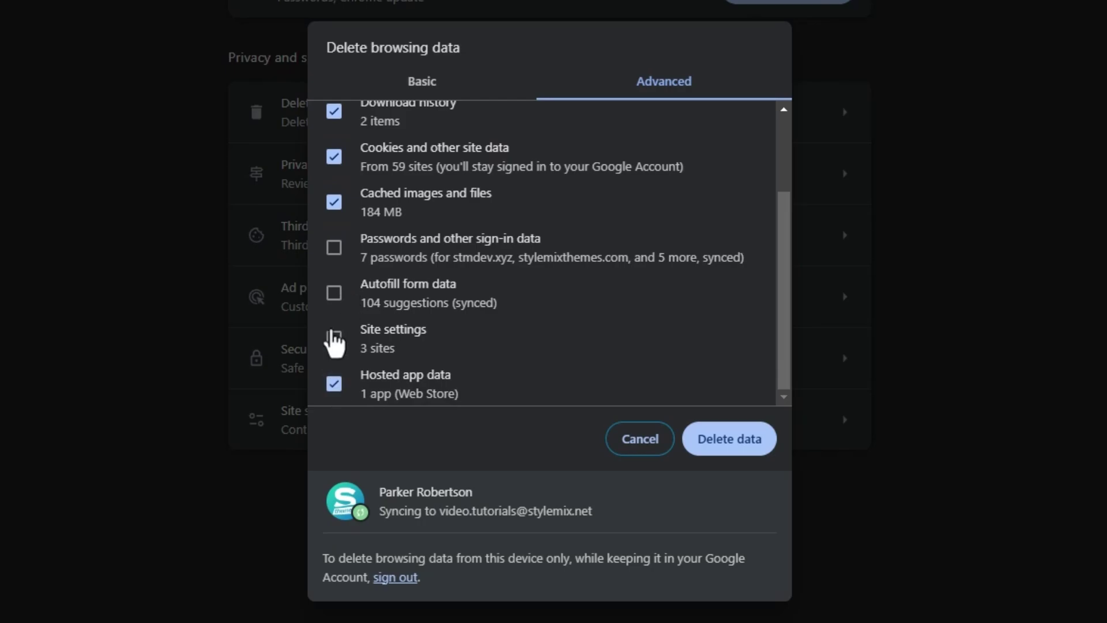
pyautogui.click(707, 440)
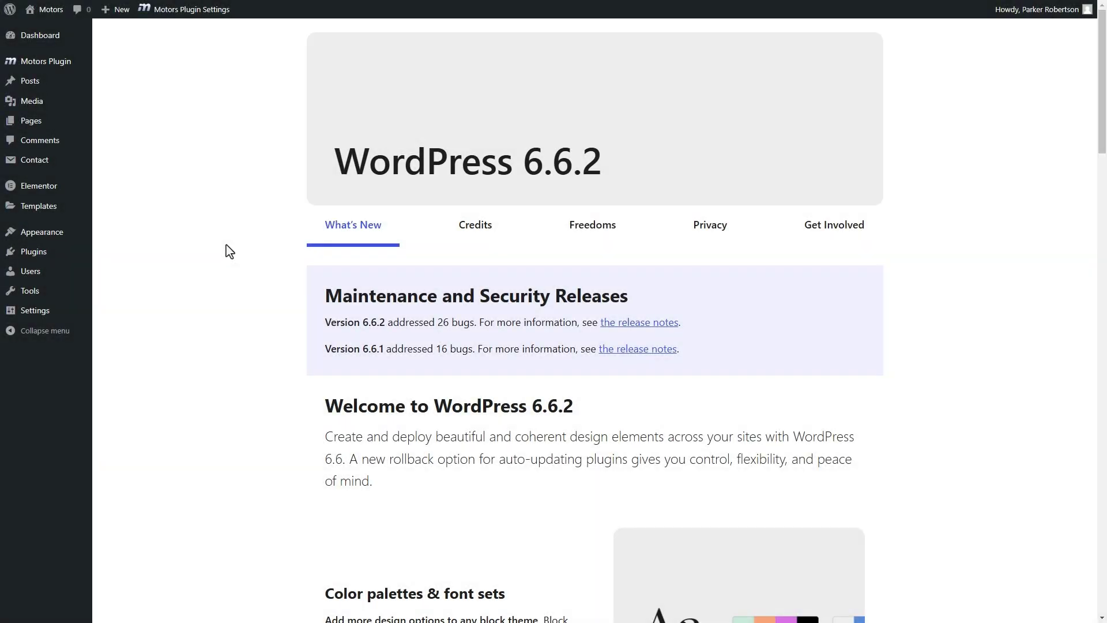
pyautogui.moveTo(65, 87)
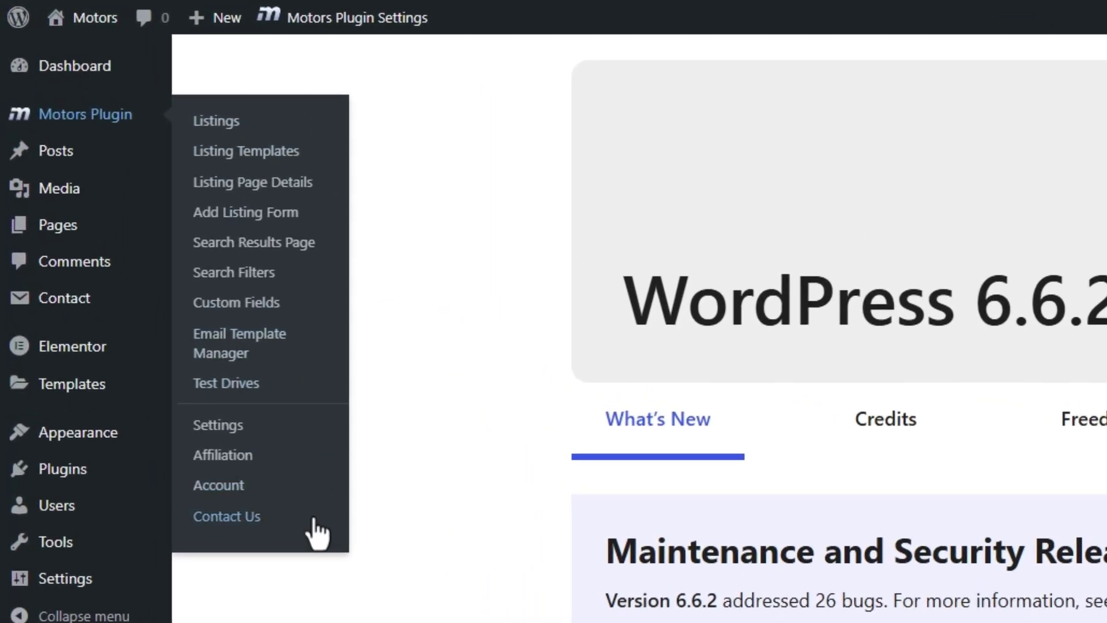
# Go to the Motors plugin's Contact Us support page and choose Create a Ticket
pyautogui.click(313, 521)
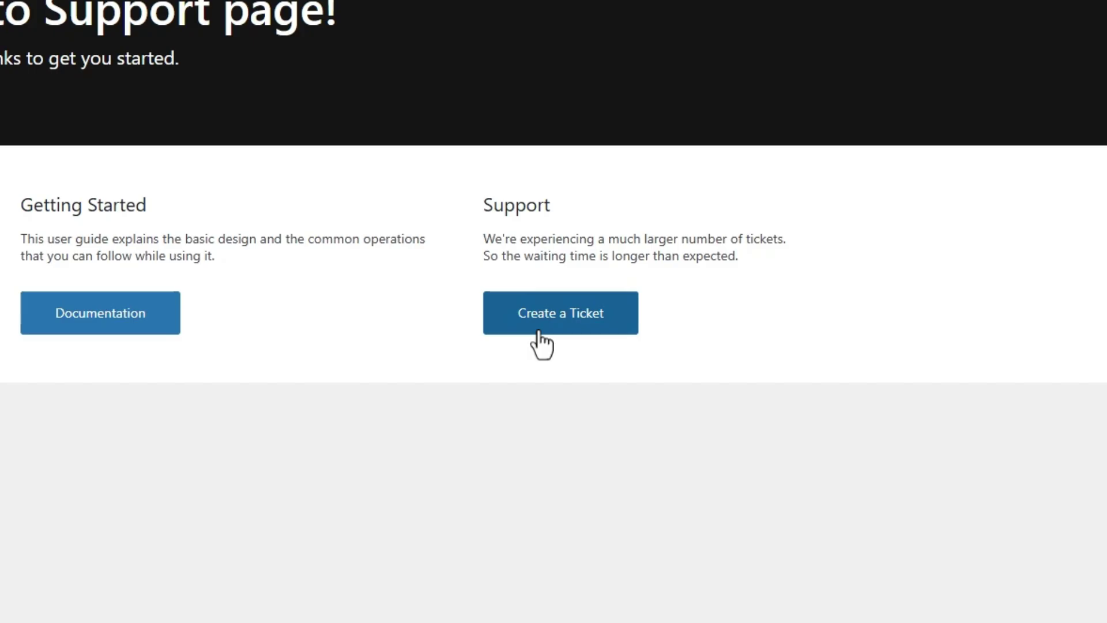
pyautogui.click(656, 280)
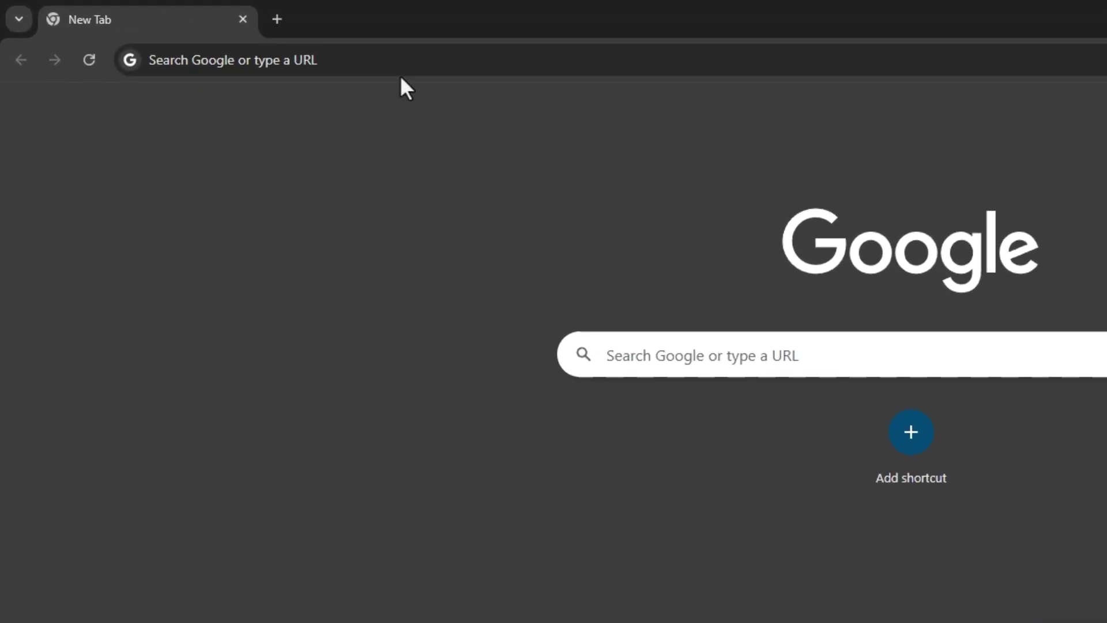
pyautogui.write('support.')
# Log in on support.stylemixthemes.com and start a new ticket
pyautogui.press('Right')
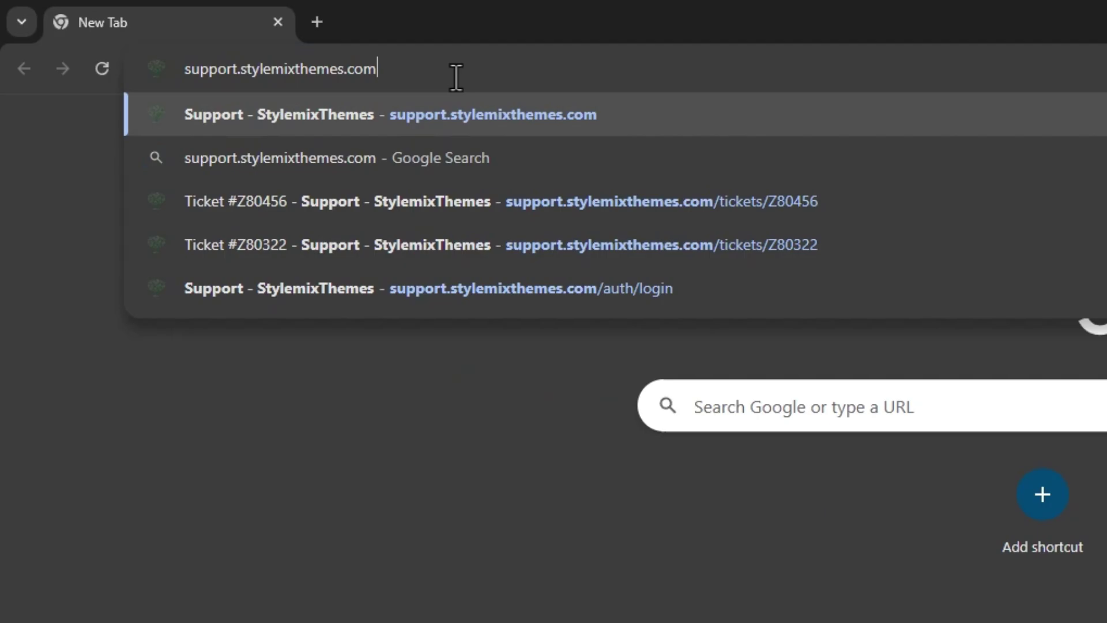
pyautogui.press('Return')
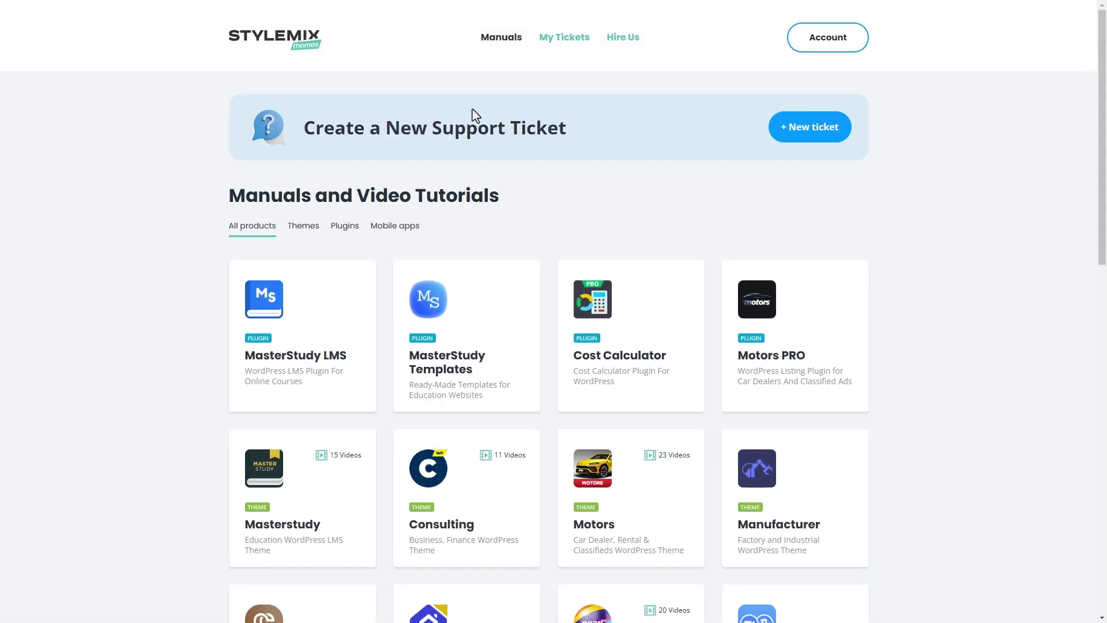
pyautogui.click(837, 50)
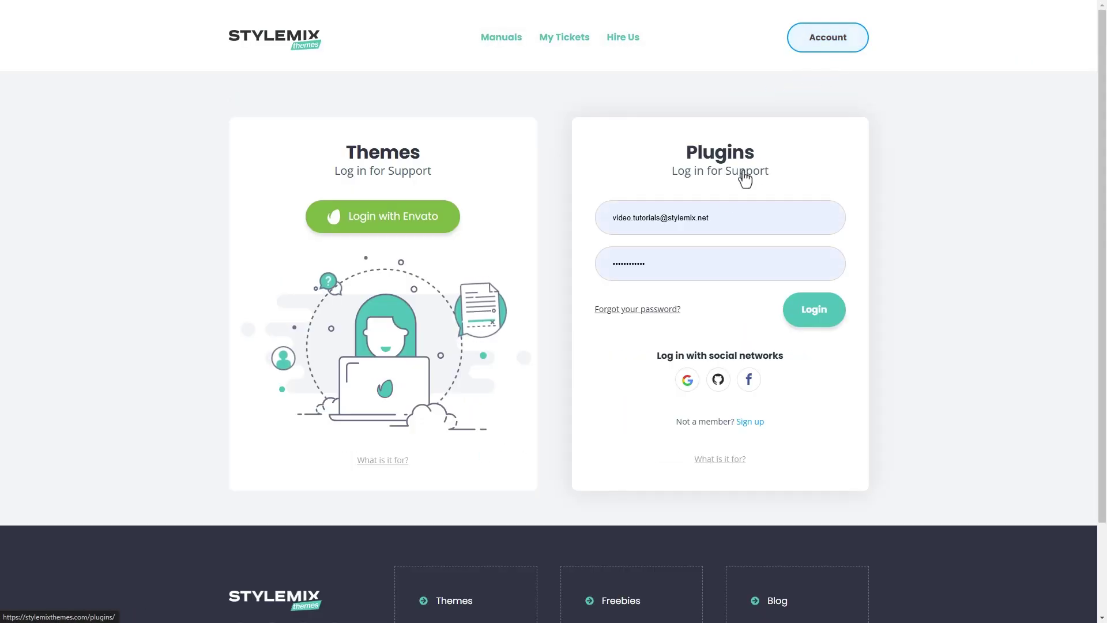
pyautogui.click(816, 320)
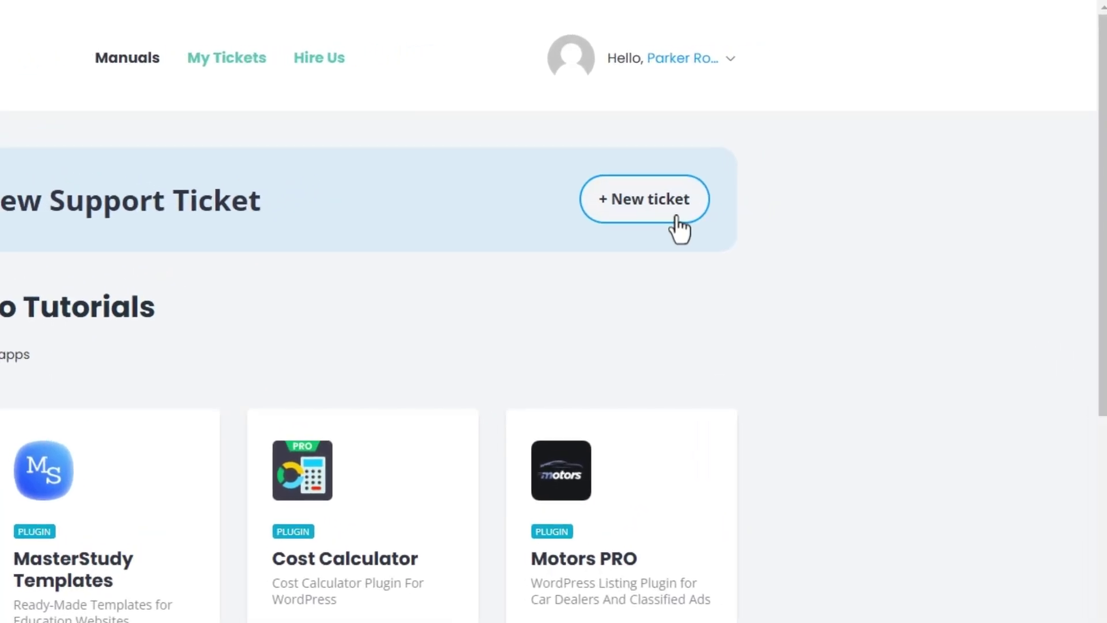
pyautogui.click(673, 227)
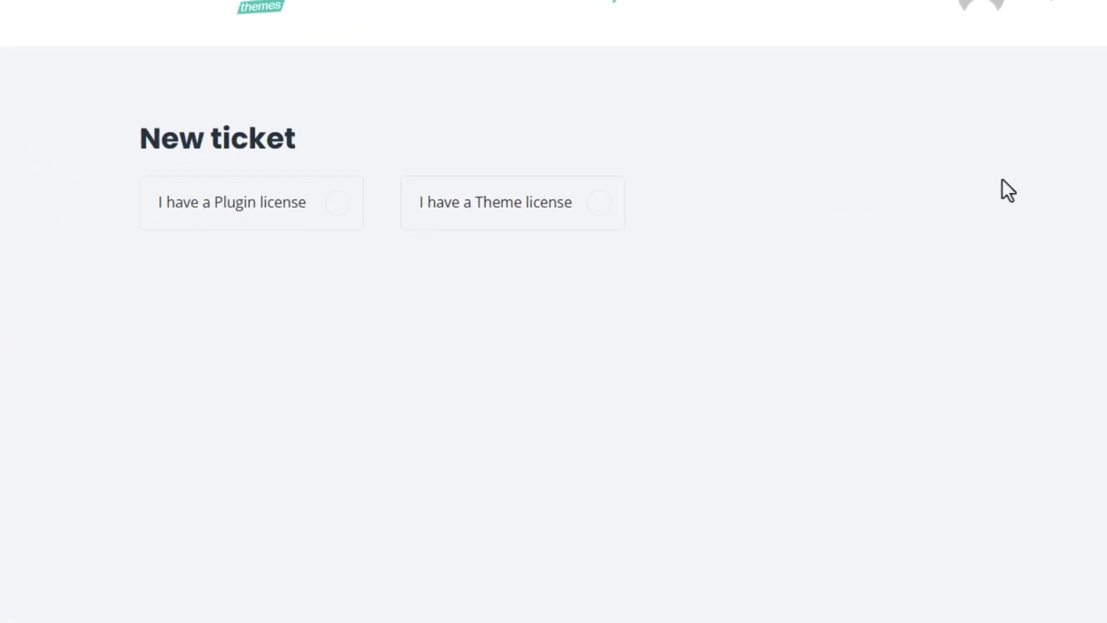
# Choose Plugin license and Motors PRO, title it Icon Problem, paste the message, italicize the sign-off
pyautogui.click(344, 214)
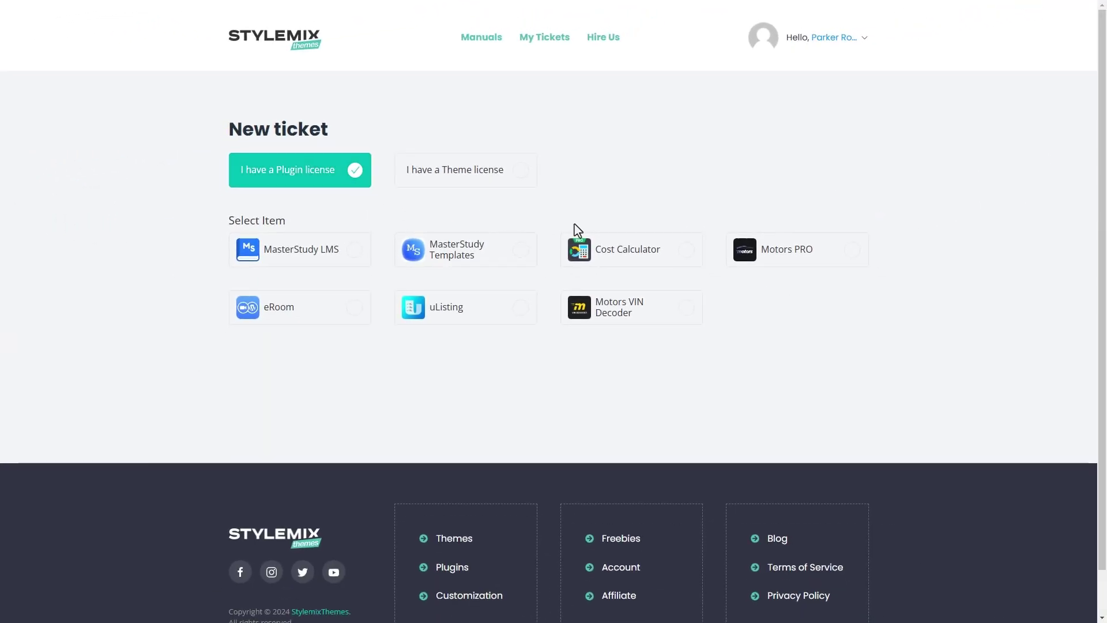
pyautogui.click(765, 266)
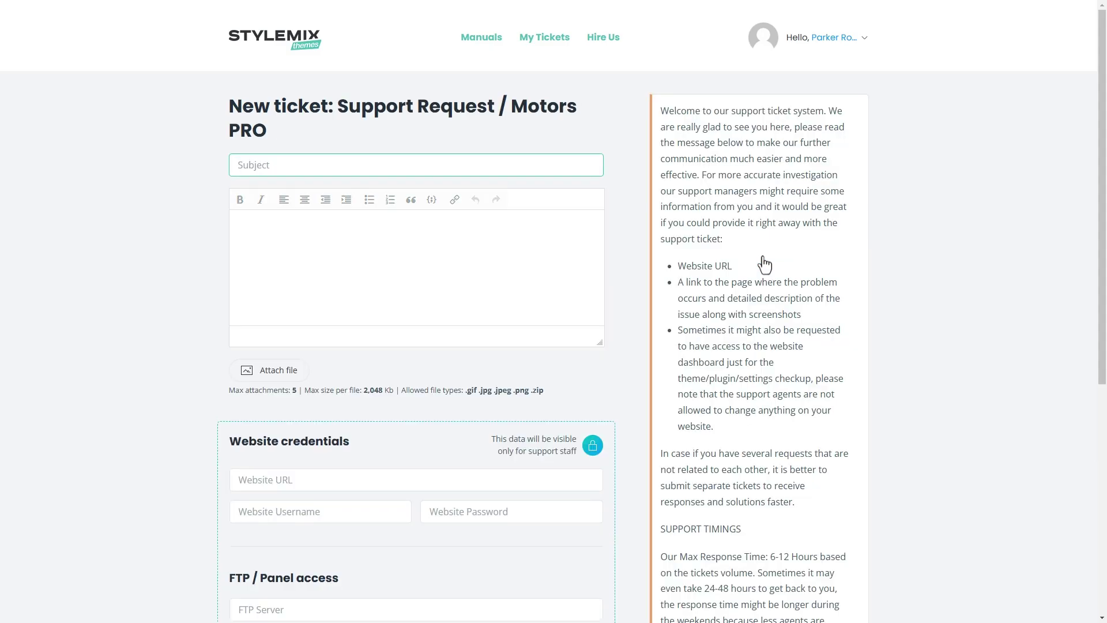
pyautogui.write('Icon')
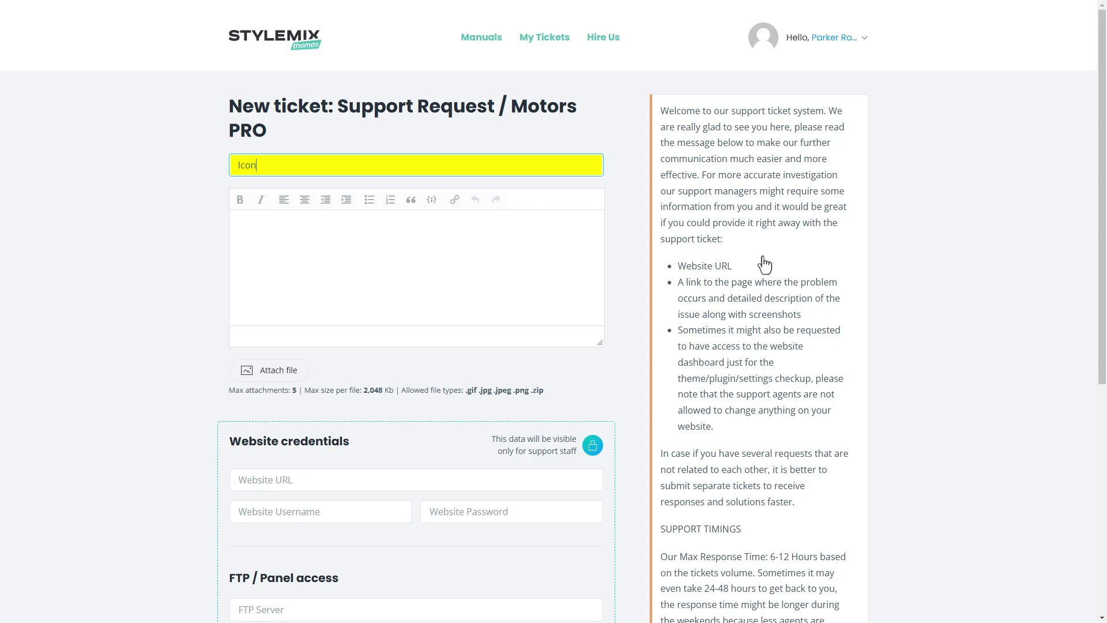
pyautogui.write(' Problem')
pyautogui.press('Tab')
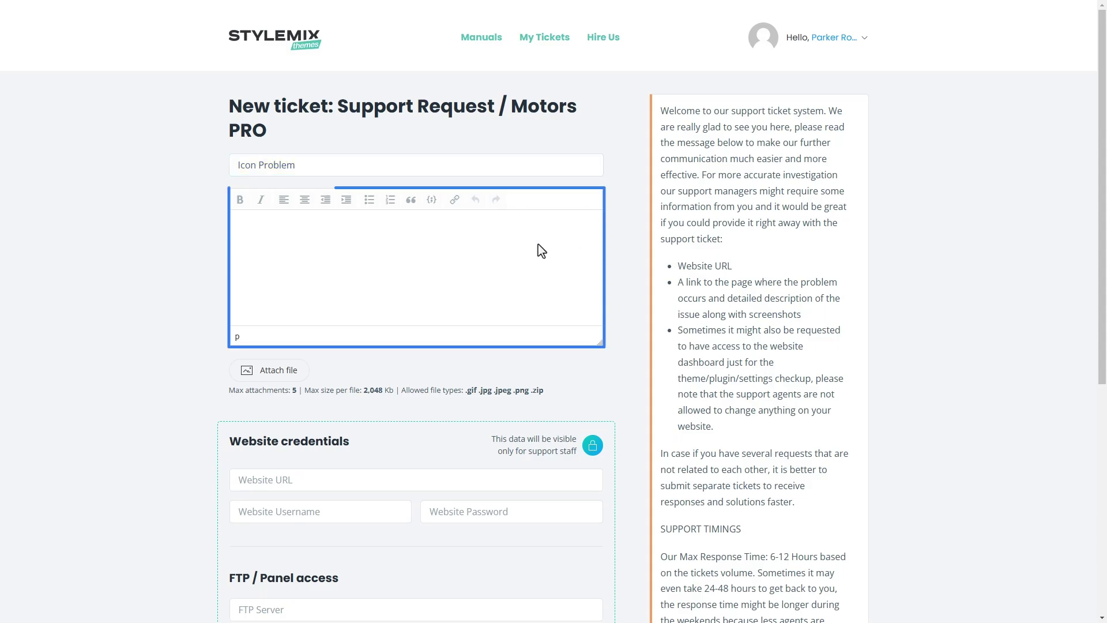
pyautogui.hotkey('ctrl', 'v')
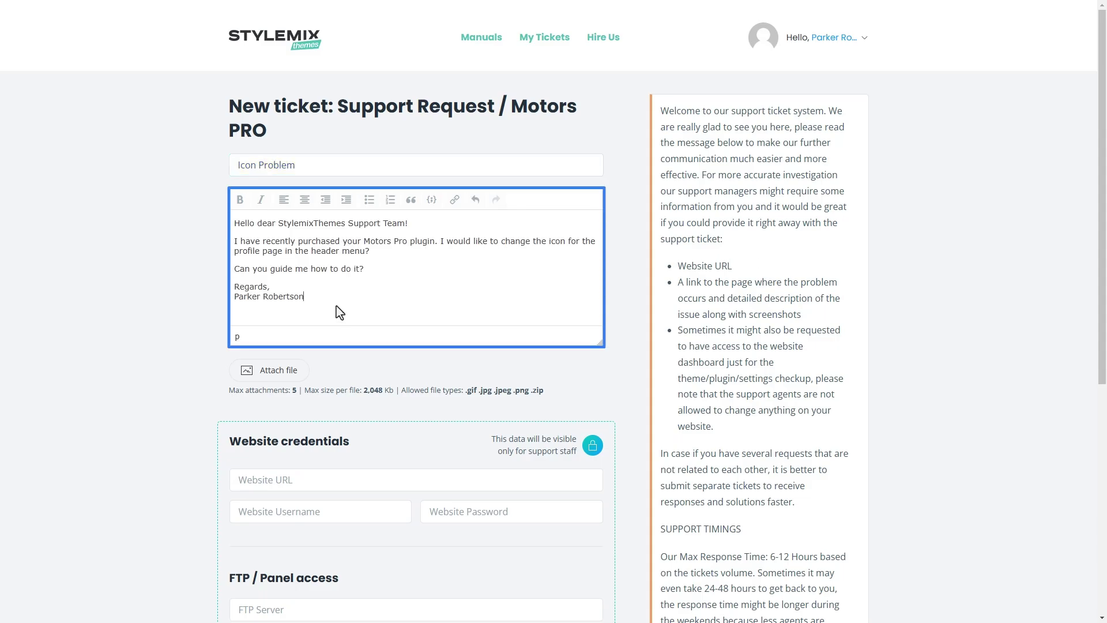
pyautogui.moveTo(256, 296); pyautogui.dragTo(234, 287)
pyautogui.click(260, 199)
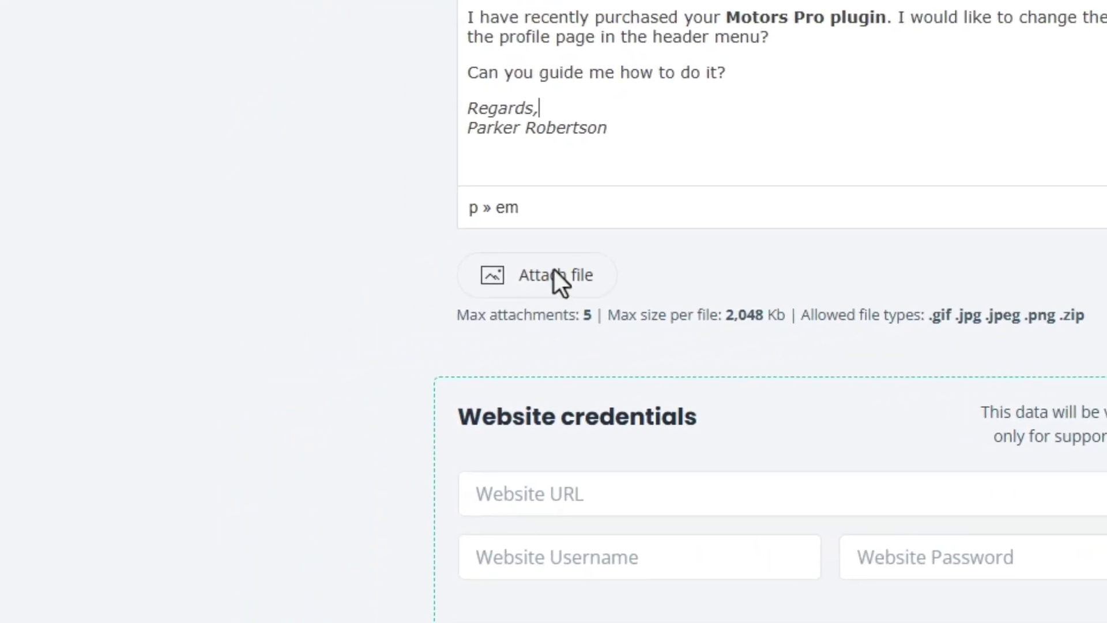
# Attach the Motors PNG screenshot to the ticket
pyautogui.click(545, 274)
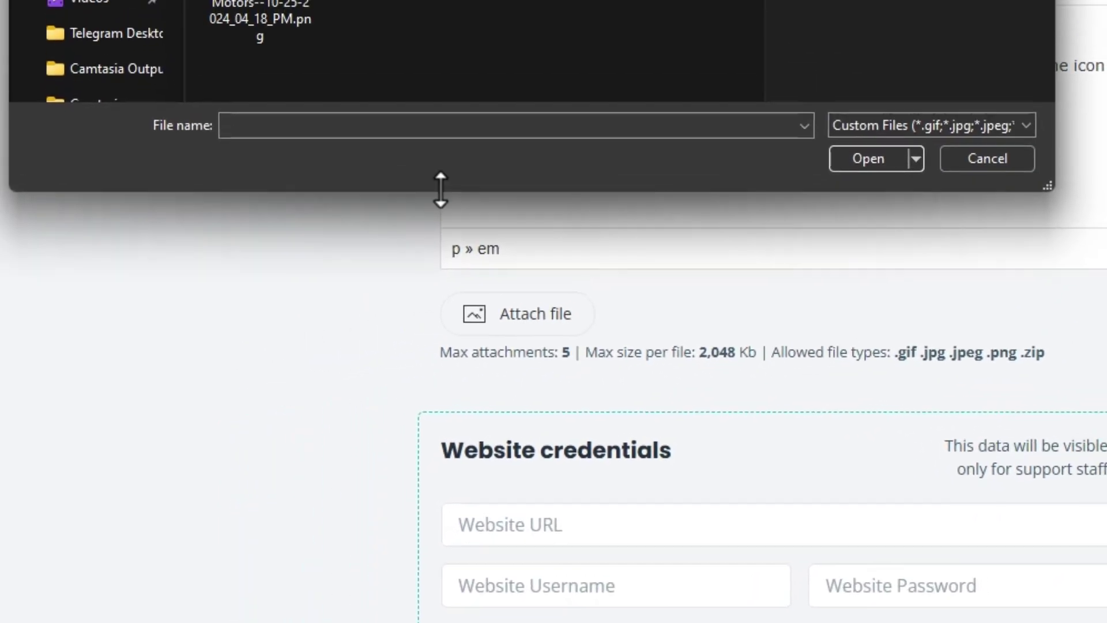
pyautogui.click(208, 269)
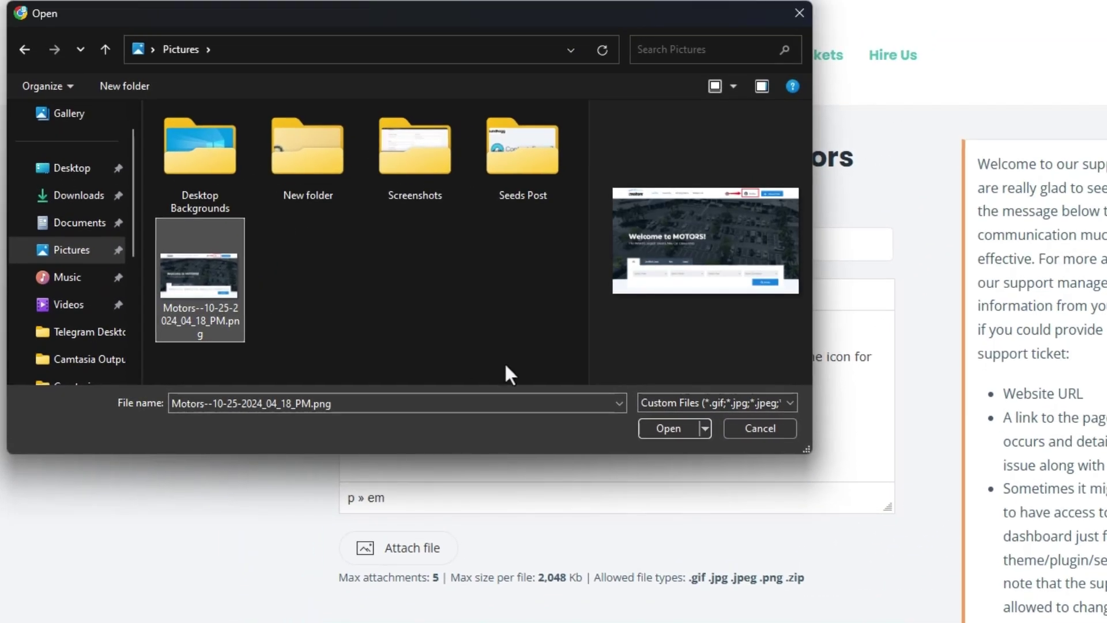
pyautogui.click(672, 432)
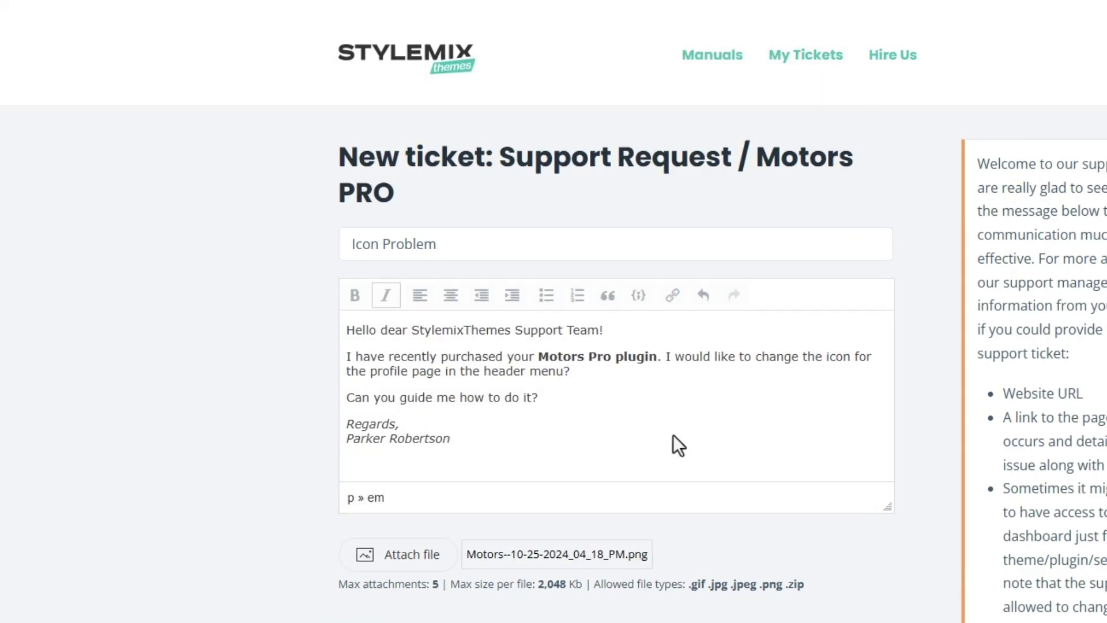
pyautogui.scroll(-5, 673, 435)
pyautogui.click(538, 208)
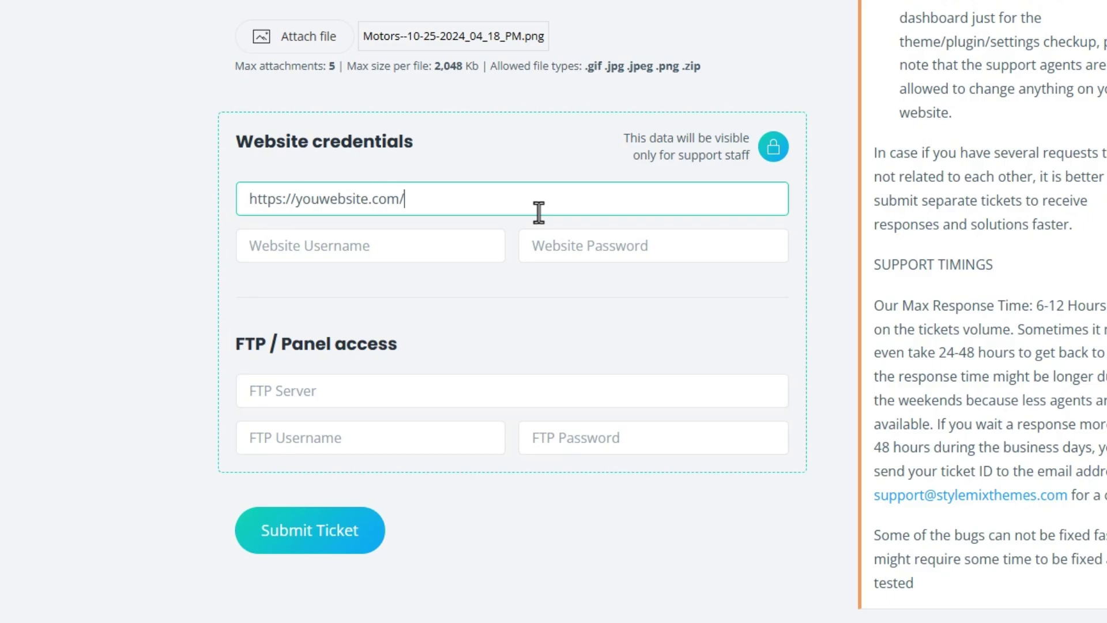
pyautogui.press('Tab')
pyautogui.write('a')
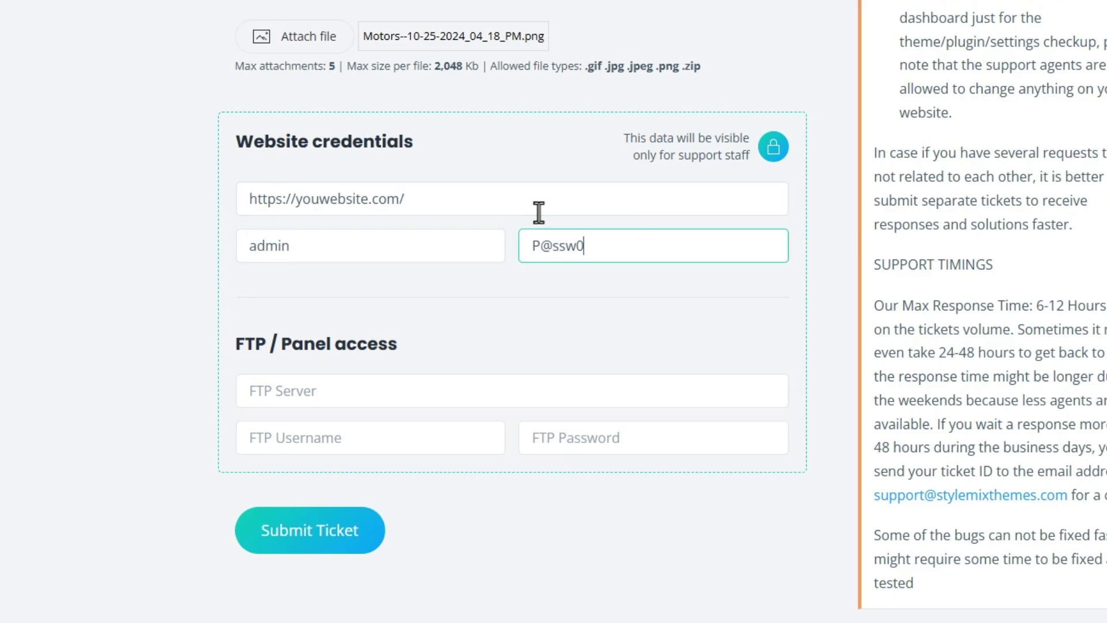
pyautogui.write('rd')
pyautogui.click(491, 389)
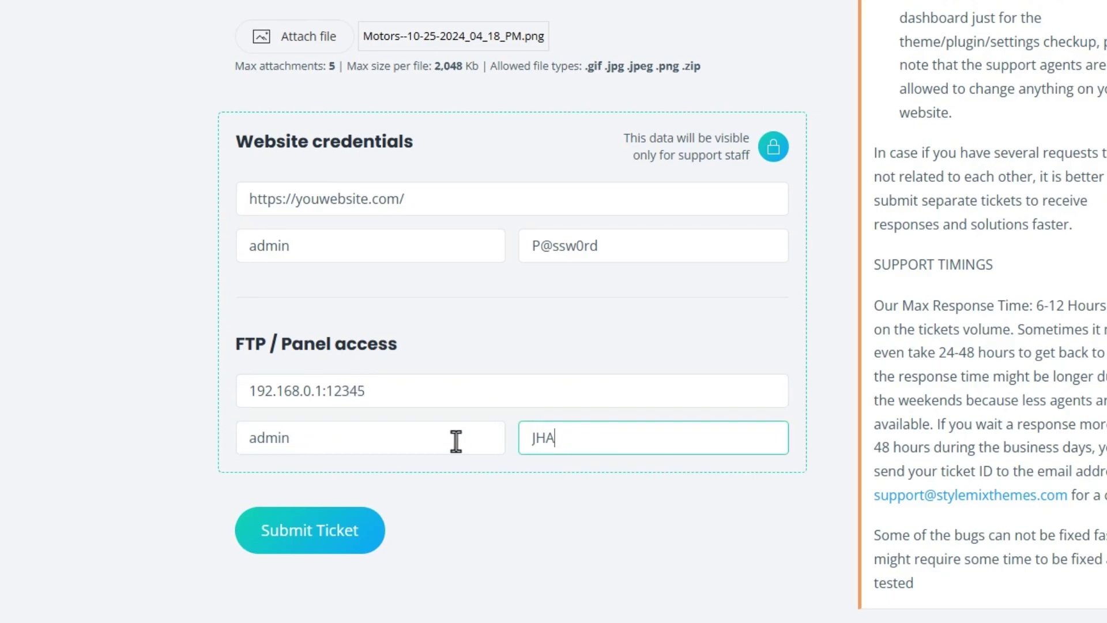
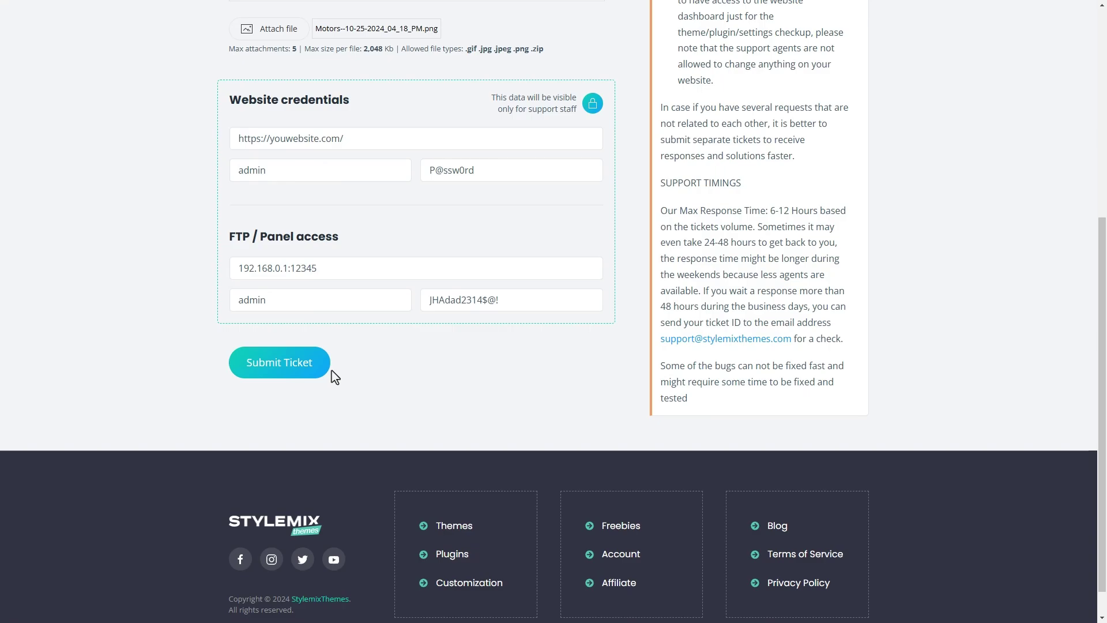
pyautogui.click(326, 374)
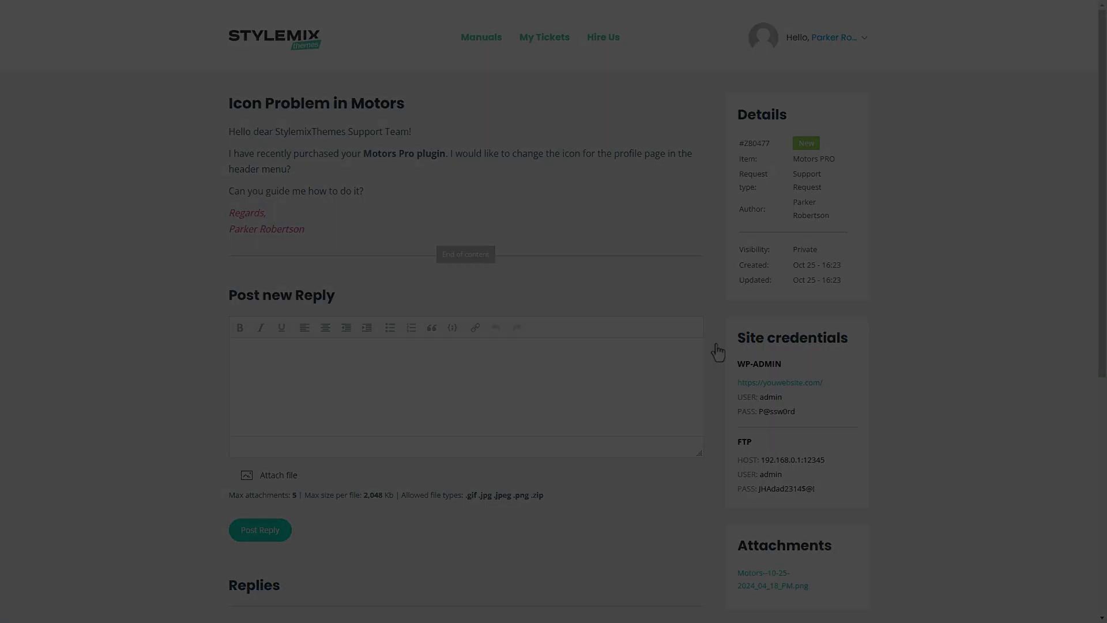
pyautogui.moveTo(563, 76)
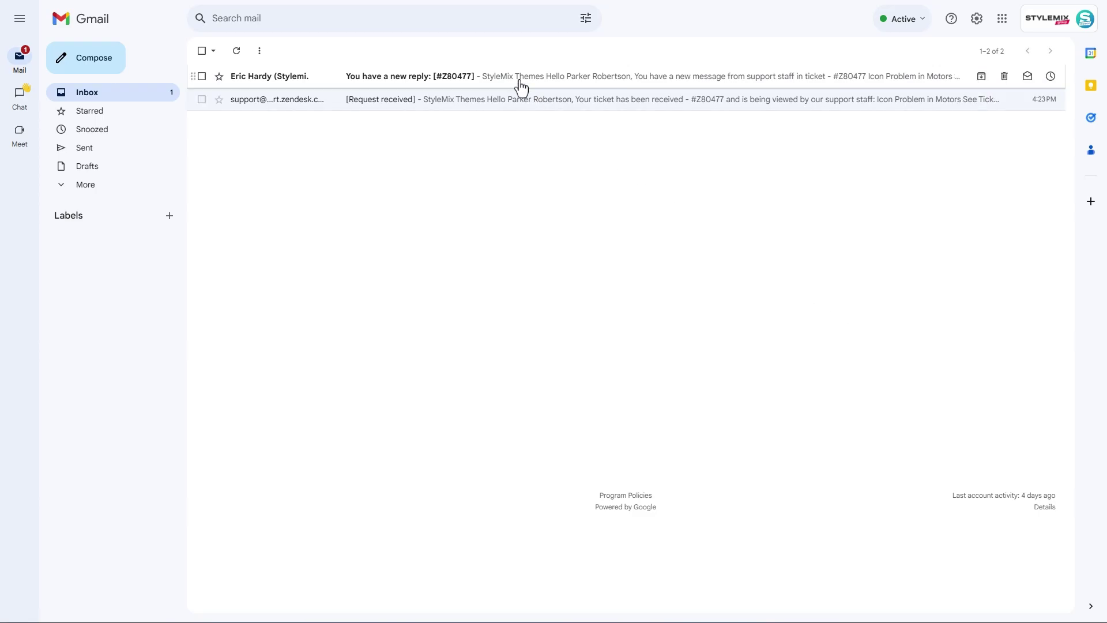
pyautogui.click(514, 83)
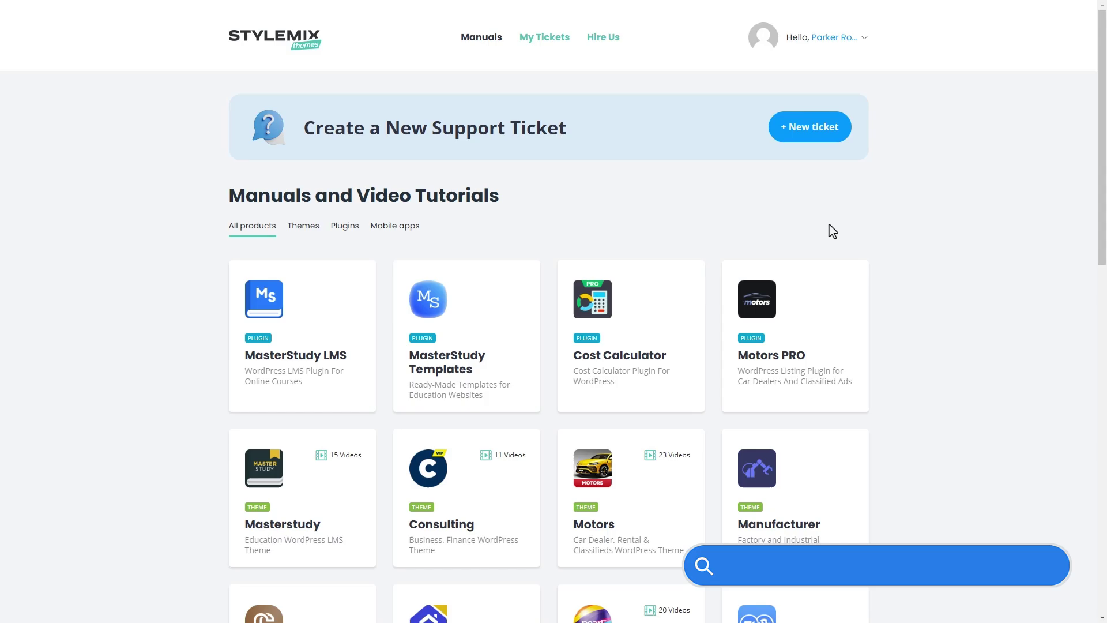
# From My Tickets, reply 'It works!' and 'Thank you for your help!' on Icon Problem in Motors
pyautogui.click(544, 41)
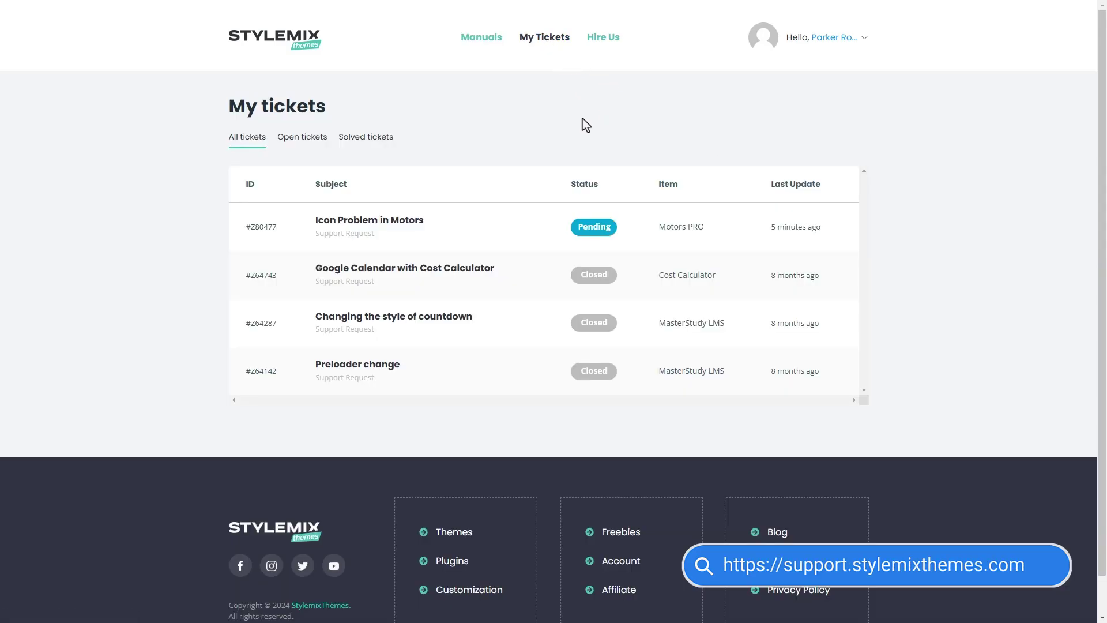
pyautogui.click(400, 227)
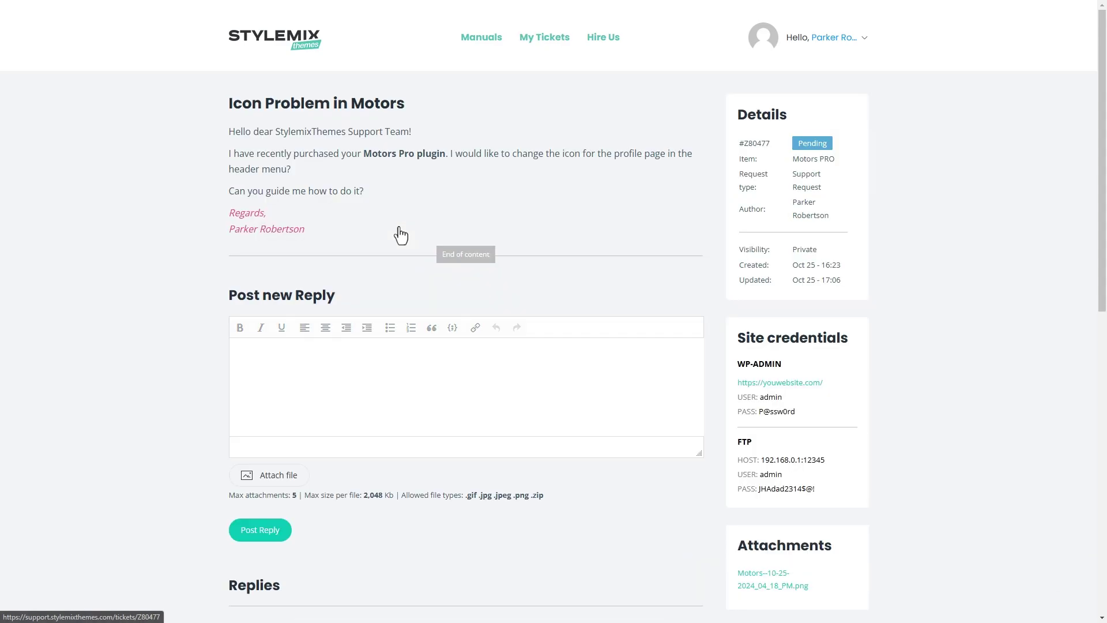
pyautogui.scroll(-4, 400, 233)
pyautogui.scroll(-1, 400, 234)
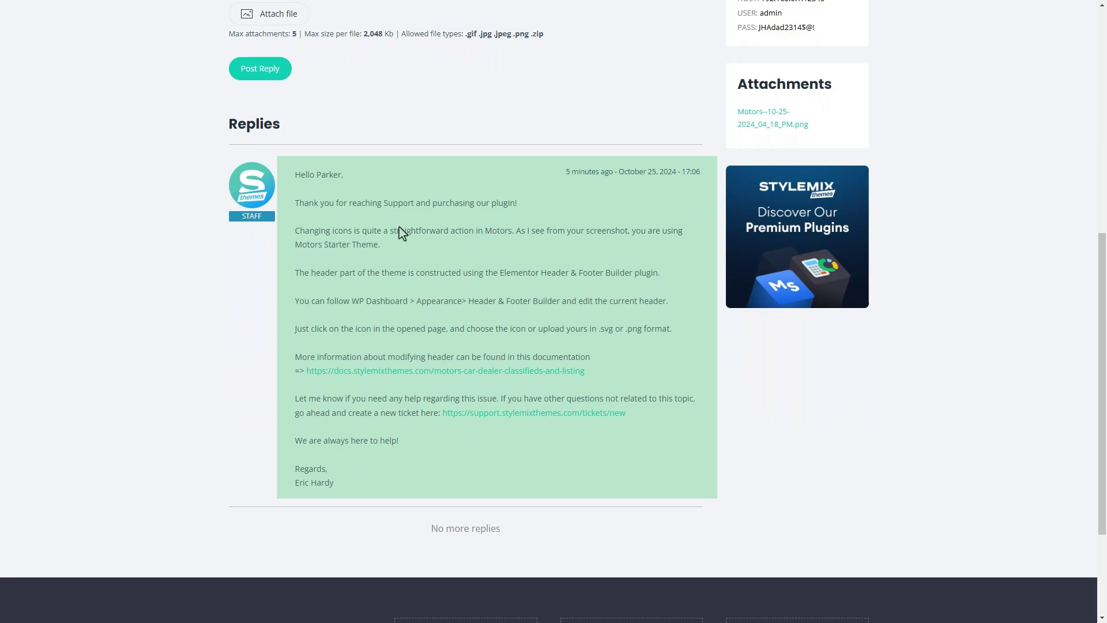
pyautogui.scroll(4, 400, 234)
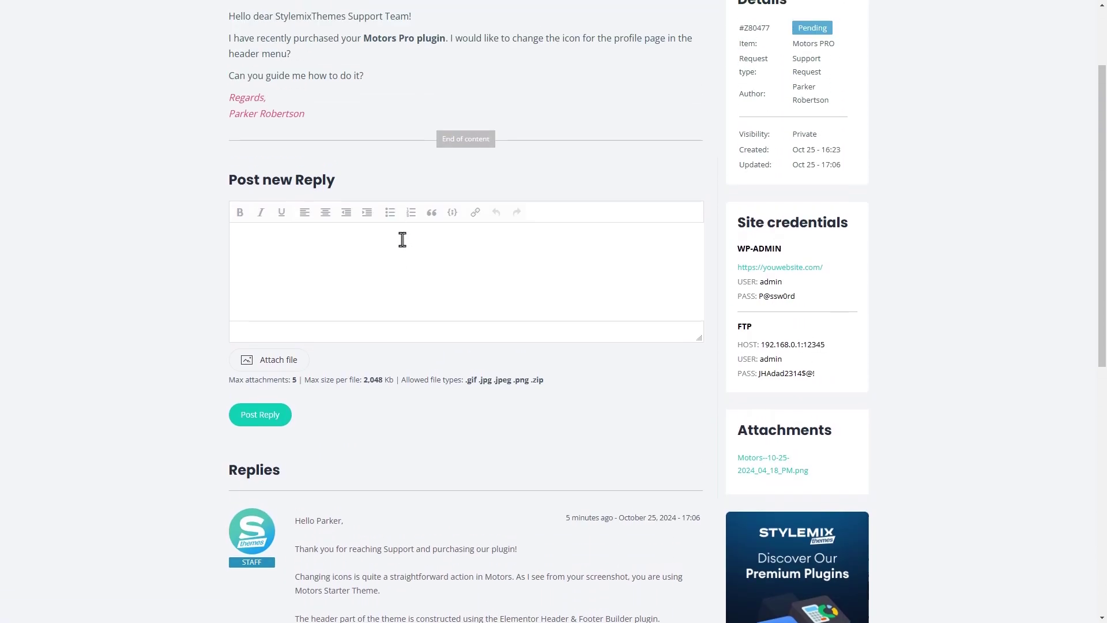
pyautogui.write('It works!')
pyautogui.press('Return')
pyautogui.write('Thank you for your help!')
pyautogui.click(281, 421)
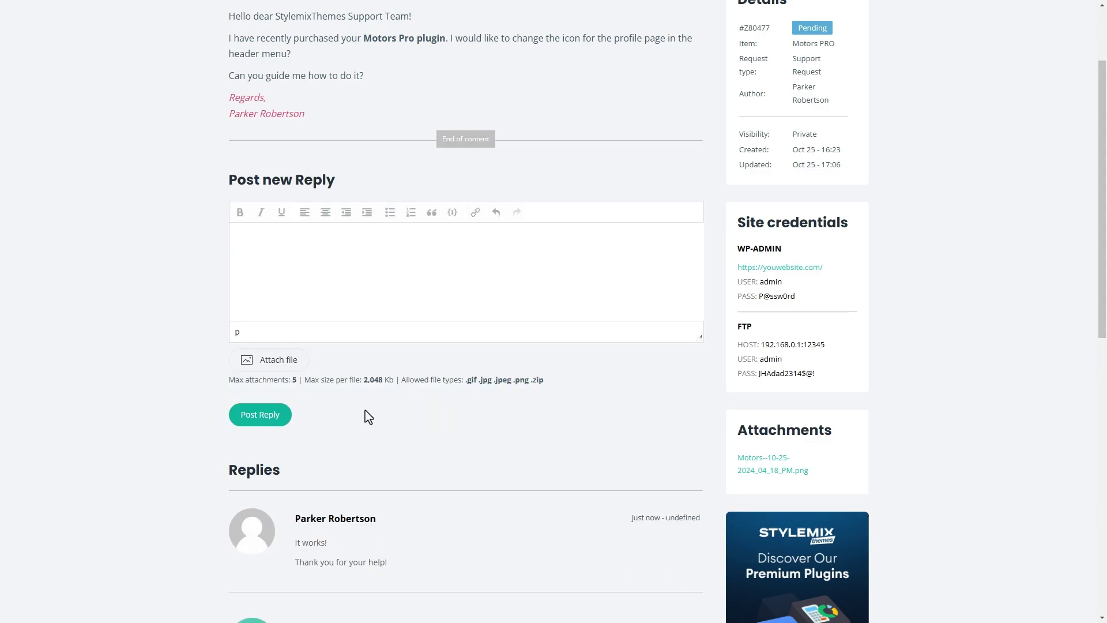
pyautogui.scroll(2, 364, 417)
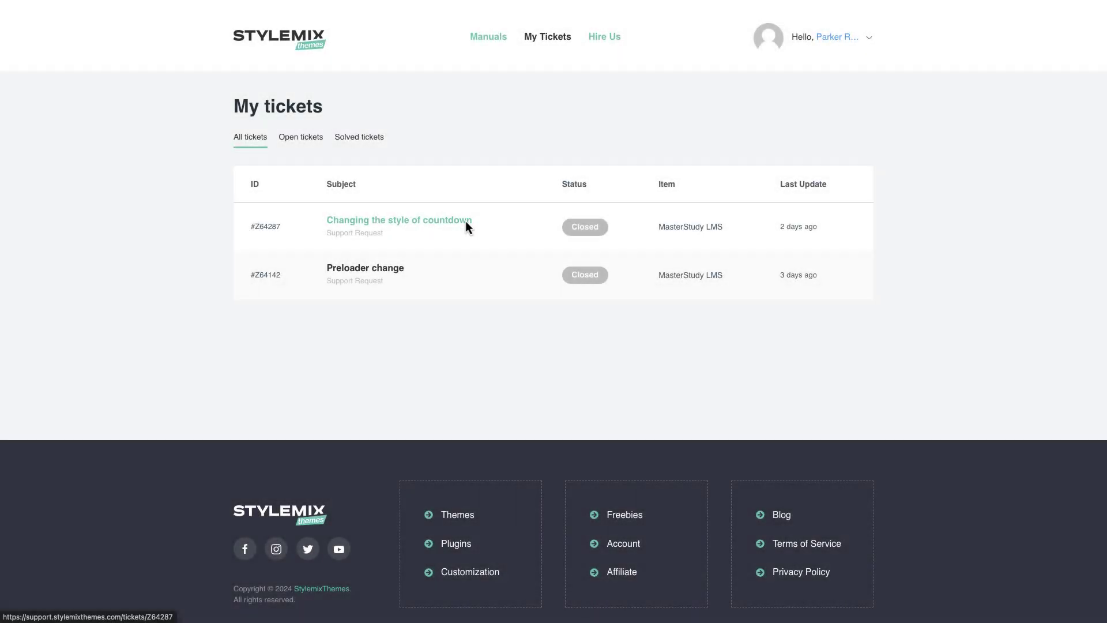
# Open the closed 'Changing the style of countdown' ticket and review its staff replies
pyautogui.click(466, 221)
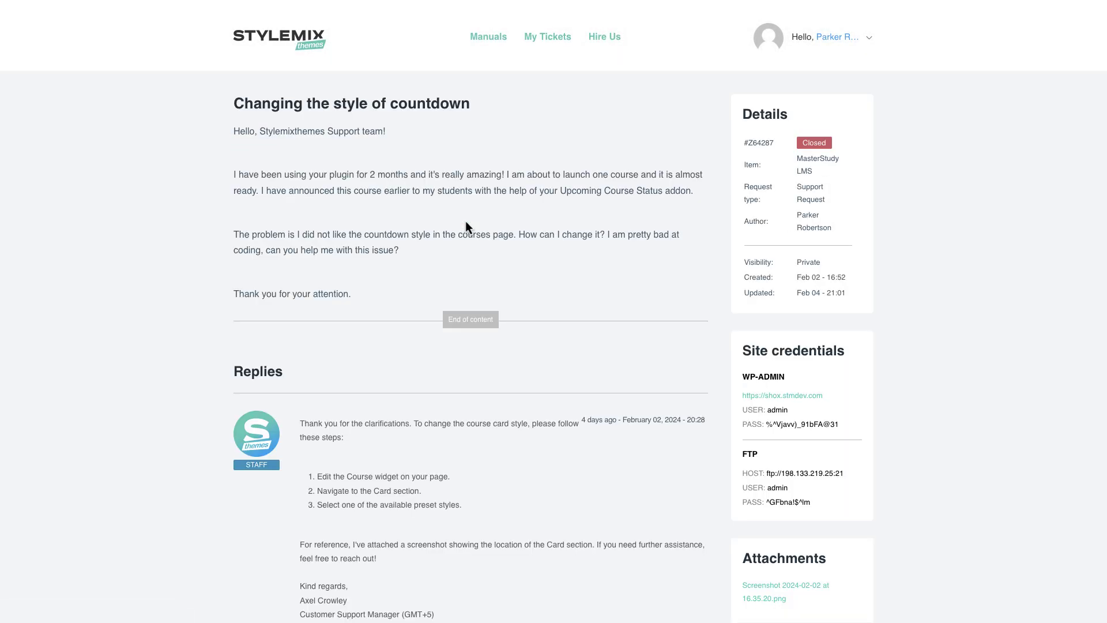
pyautogui.scroll(-3, 466, 227)
pyautogui.scroll(-2, 466, 227)
pyautogui.scroll(-2, 465, 227)
pyautogui.scroll(-2, 466, 227)
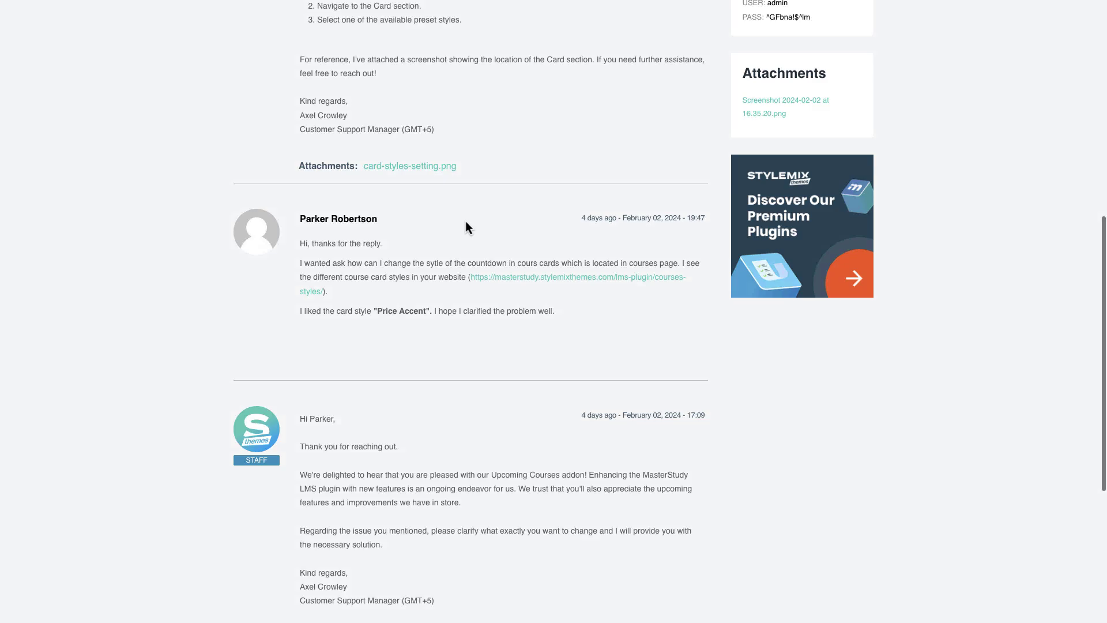
pyautogui.scroll(-3, 465, 226)
pyautogui.scroll(2, 466, 227)
pyautogui.scroll(3, 466, 227)
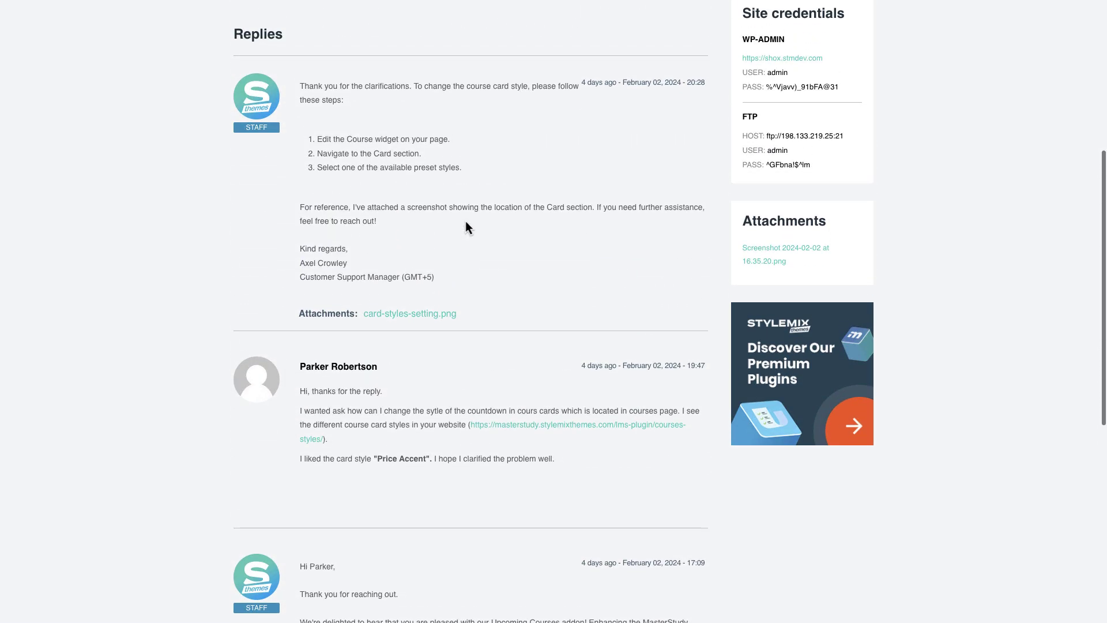
pyautogui.scroll(4, 465, 227)
pyautogui.scroll(1, 466, 228)
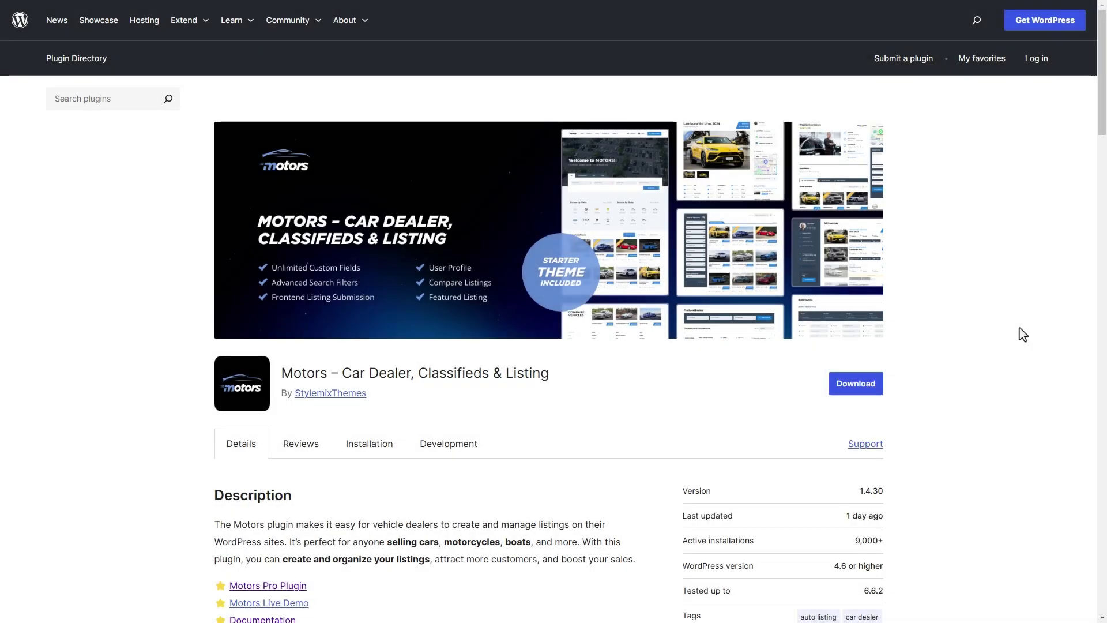
# Read the resolved gallery-and-Elementor topic in the Motors support forum, then return to the topic list
pyautogui.click(865, 444)
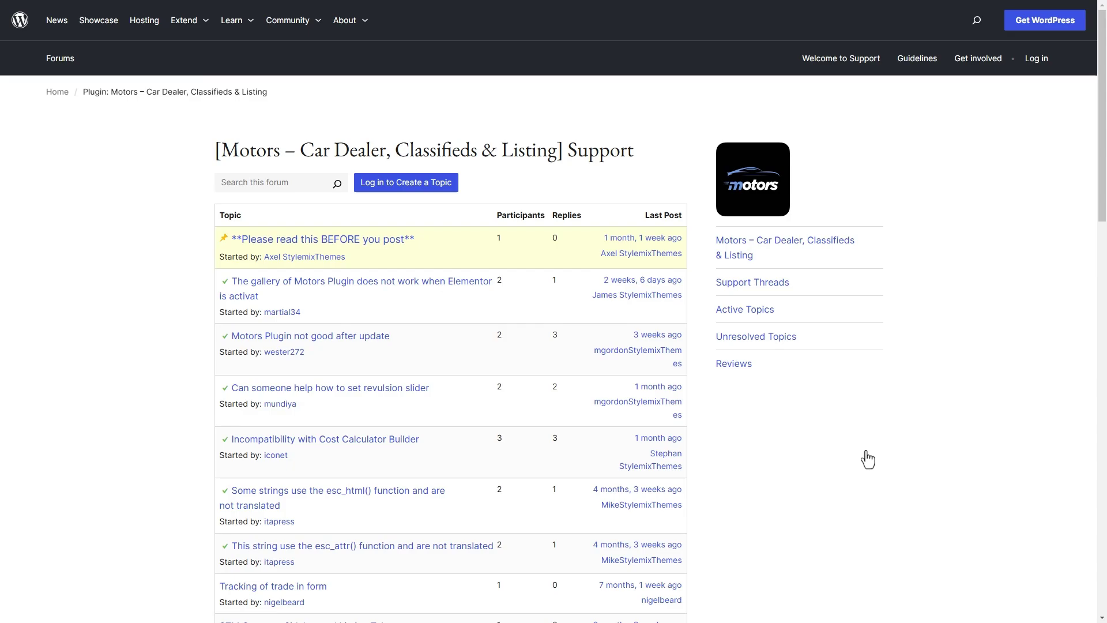
pyautogui.click(306, 289)
pyautogui.scroll(-1, 645, 376)
pyautogui.scroll(-3, 646, 375)
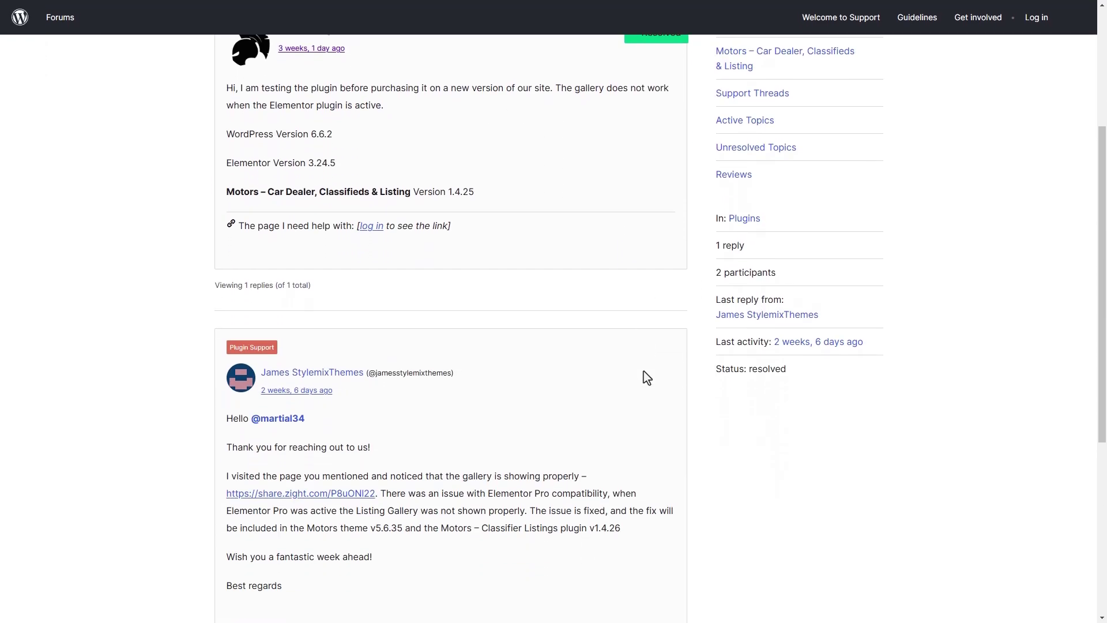
pyautogui.scroll(-2, 645, 378)
pyautogui.scroll(-1, 646, 375)
pyautogui.scroll(3, 645, 375)
pyautogui.scroll(3, 645, 376)
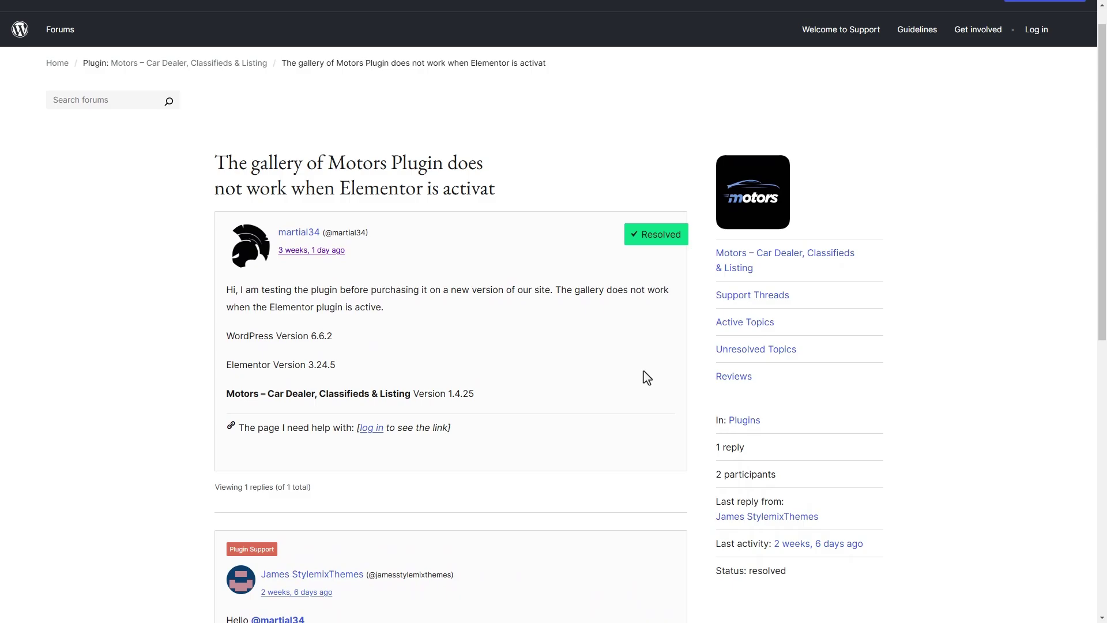
pyautogui.scroll(1, 646, 376)
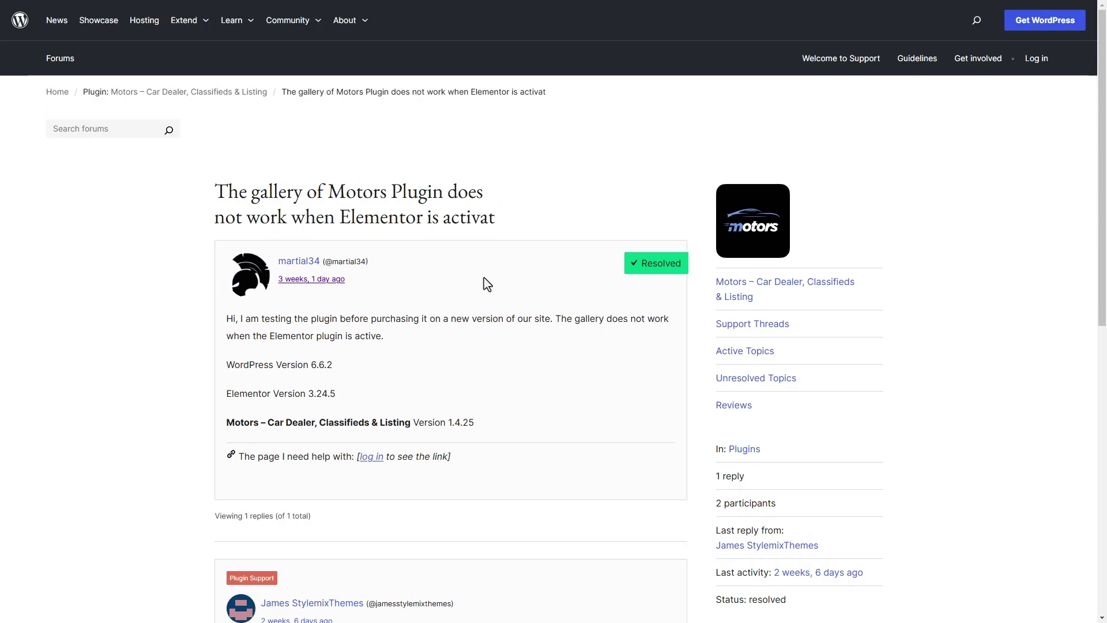
pyautogui.click(237, 94)
pyautogui.scroll(-2, 136, 277)
pyautogui.scroll(-2, 136, 277)
pyautogui.scroll(-4, 139, 276)
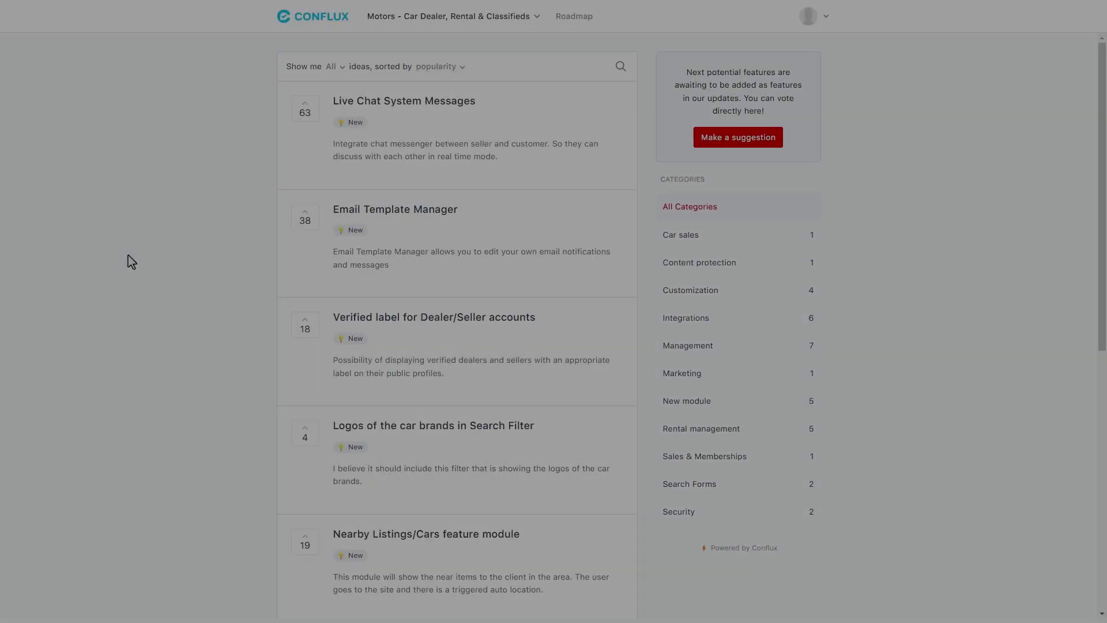
pyautogui.scroll(-1, 130, 262)
pyautogui.scroll(-3, 130, 262)
pyautogui.scroll(-1, 129, 261)
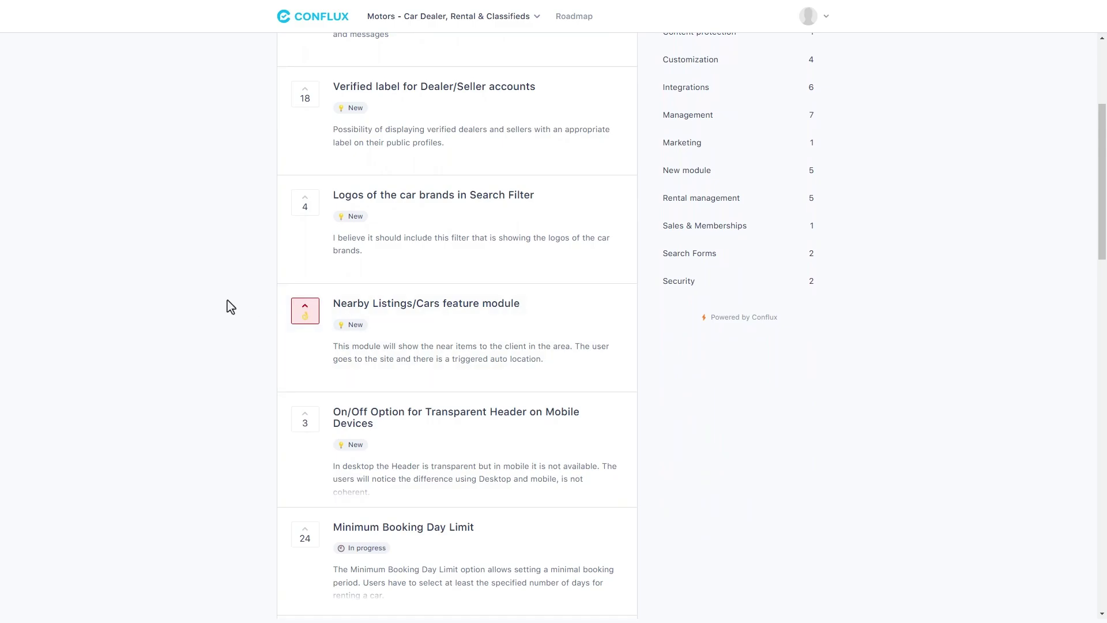
pyautogui.scroll(3, 228, 306)
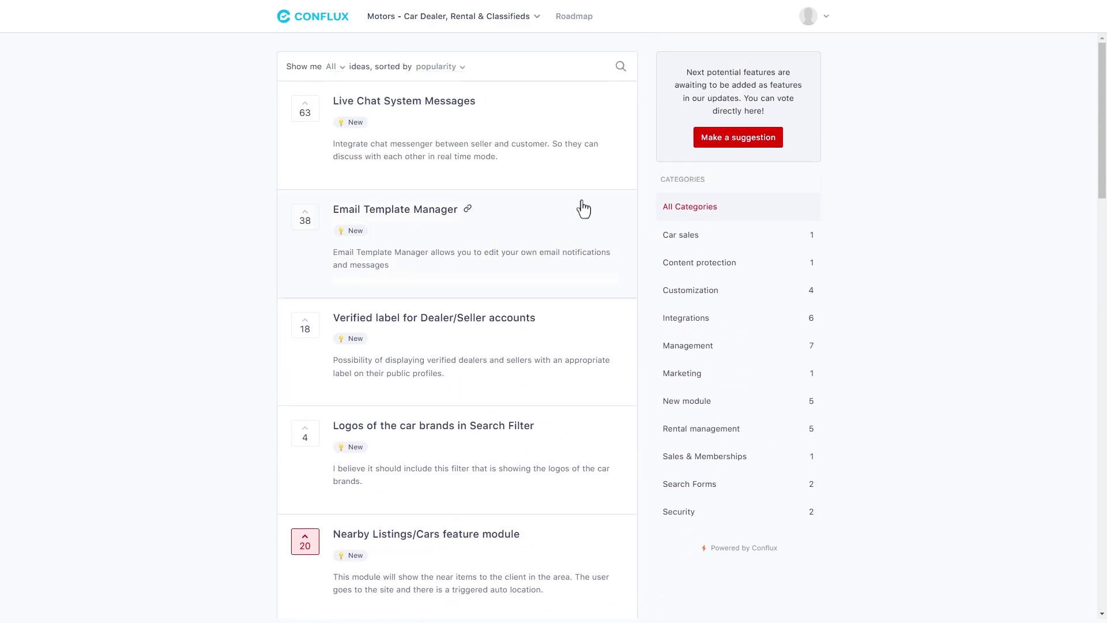
# Bring up the 'Make a suggestion' form on the Conflux Motors ideas board
pyautogui.click(740, 143)
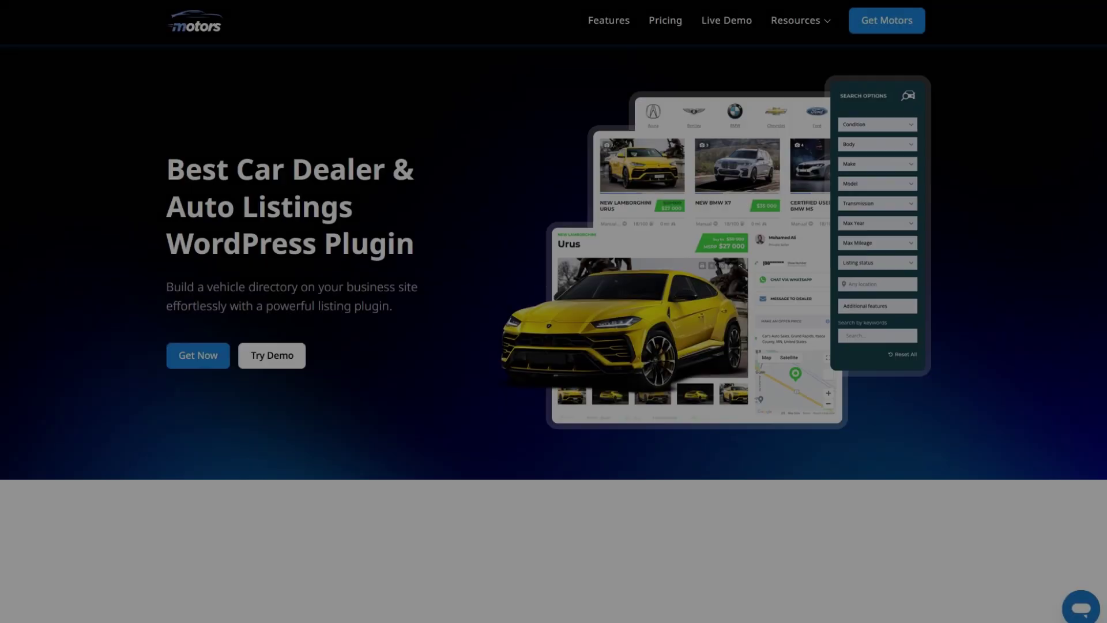
pyautogui.scroll(-3, 554, 312)
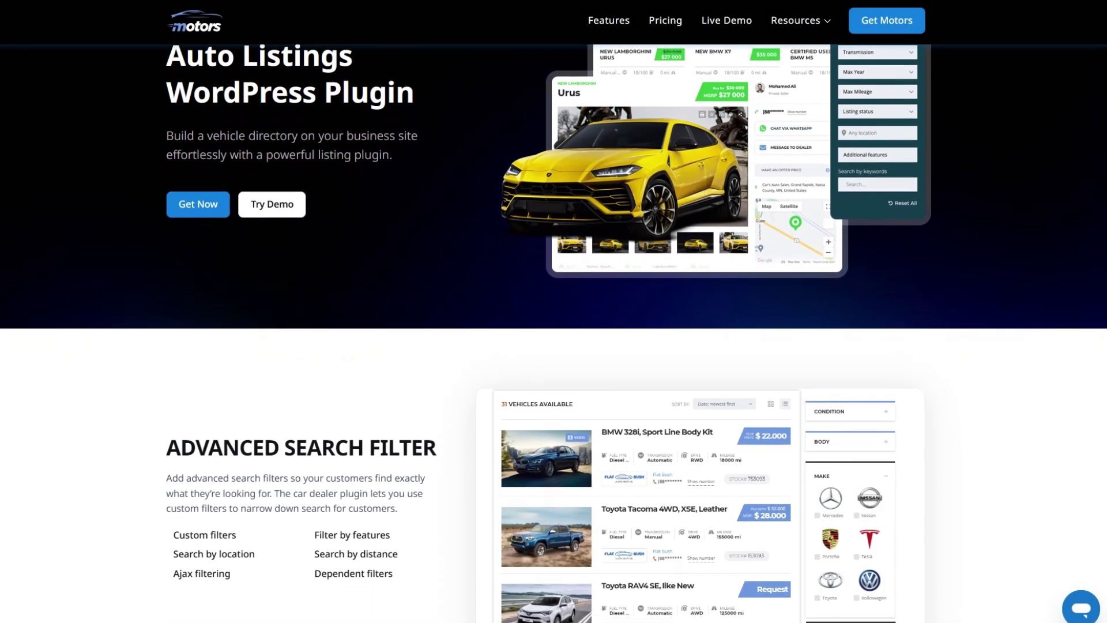
pyautogui.scroll(-1, 553, 312)
pyautogui.scroll(-1, 553, 312)
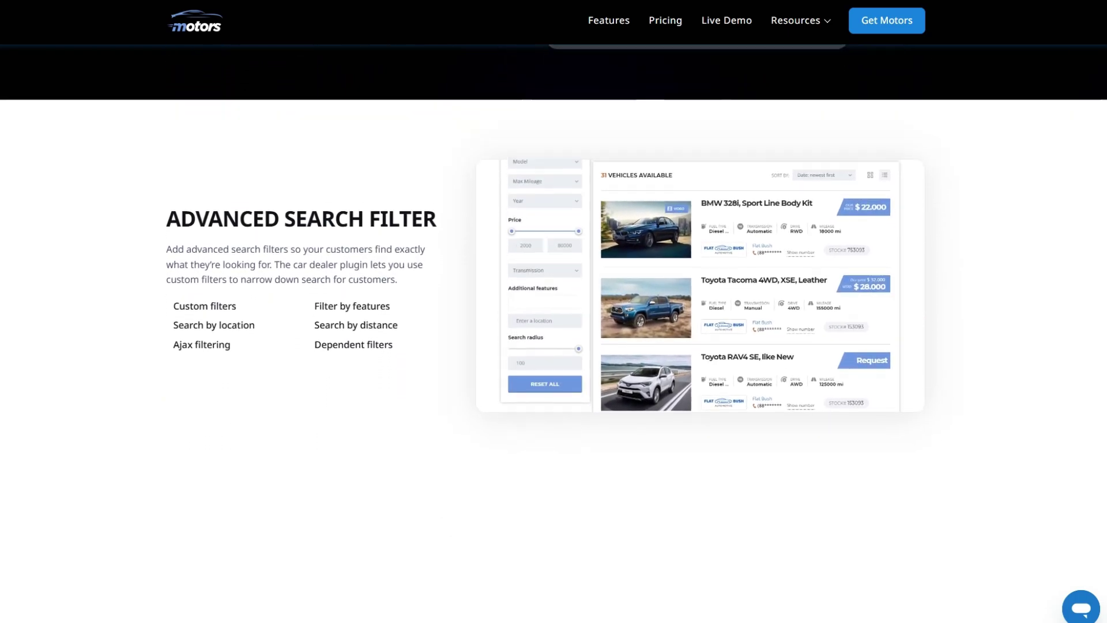
pyautogui.scroll(-1, 554, 312)
pyautogui.scroll(-2, 555, 312)
pyautogui.scroll(-1, 554, 312)
pyautogui.scroll(-1, 554, 311)
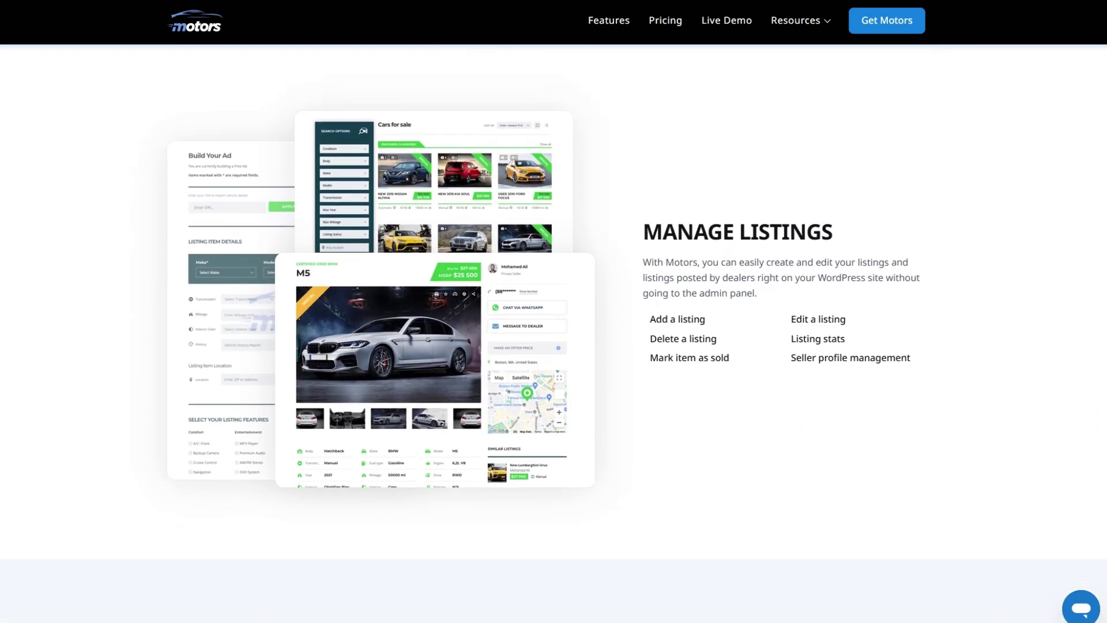
pyautogui.scroll(-1, 554, 311)
pyautogui.scroll(-1, 555, 311)
pyautogui.scroll(-1, 554, 311)
pyautogui.scroll(-1, 553, 312)
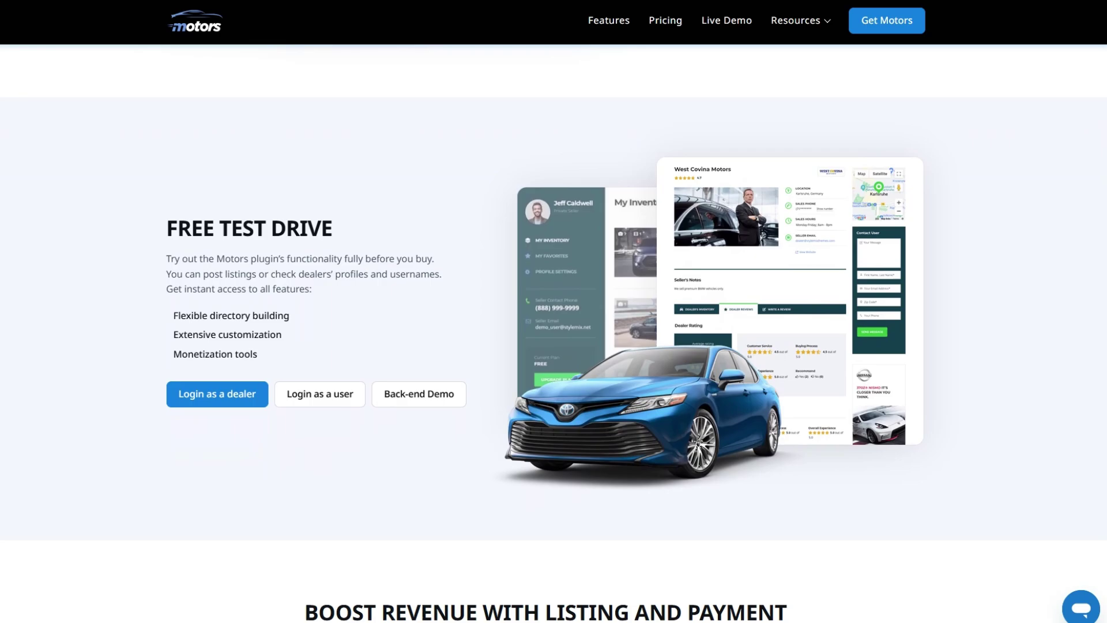
pyautogui.scroll(-1, 553, 312)
pyautogui.scroll(-1, 554, 312)
pyautogui.scroll(-1, 555, 312)
pyautogui.scroll(-1, 554, 311)
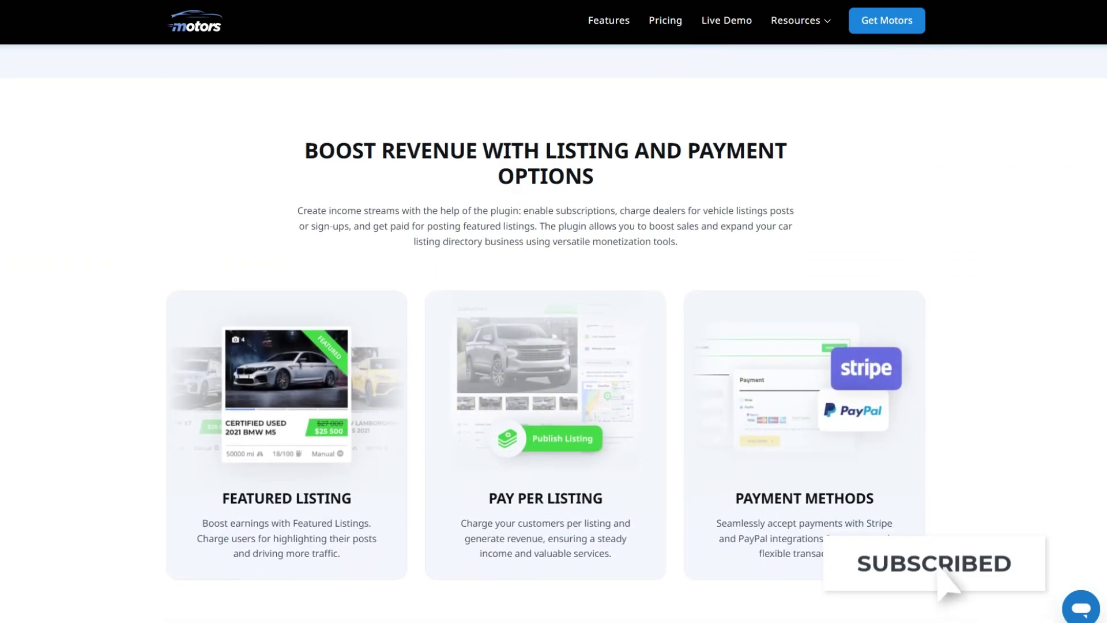
pyautogui.scroll(-1, 554, 312)
pyautogui.scroll(-1, 554, 312)
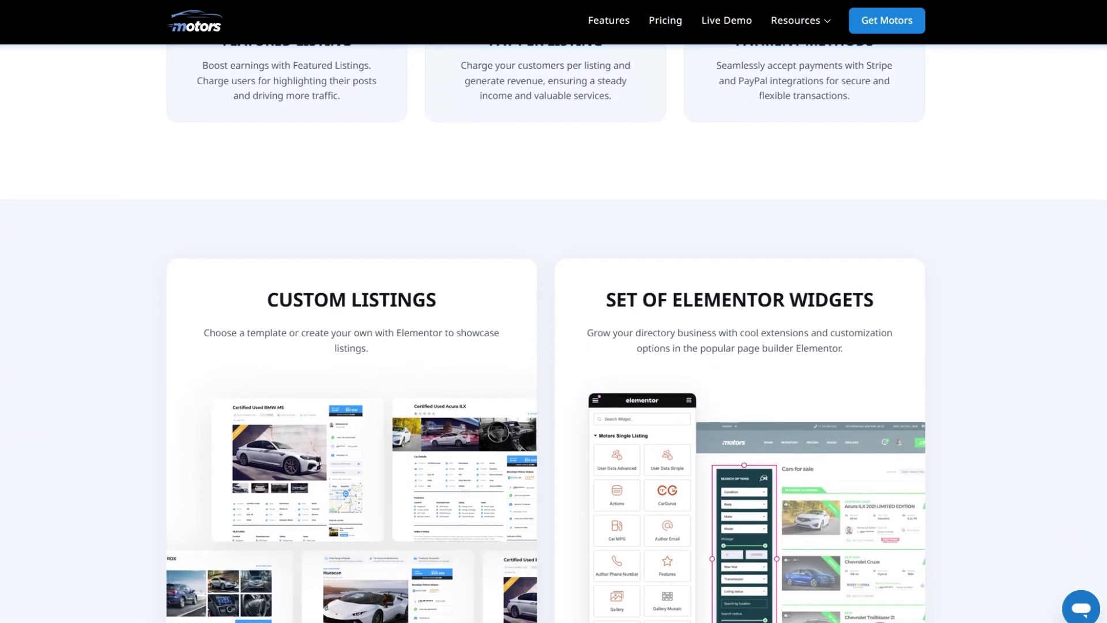